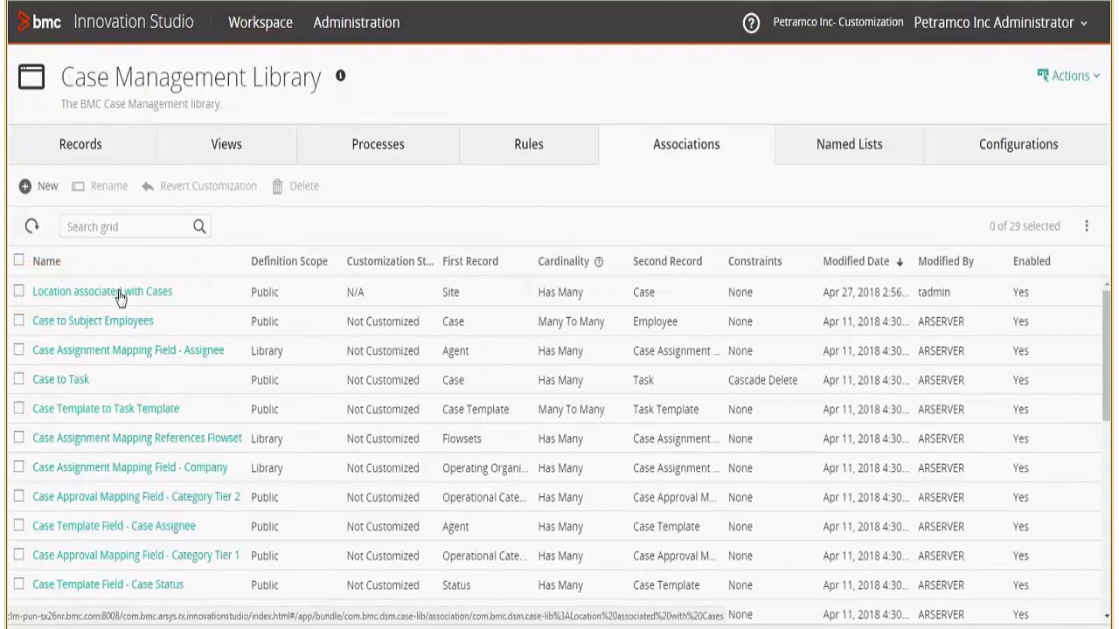
# Review the Location associated with Cases association, defined as Site Has Many Case.
pyautogui.click(120, 298)
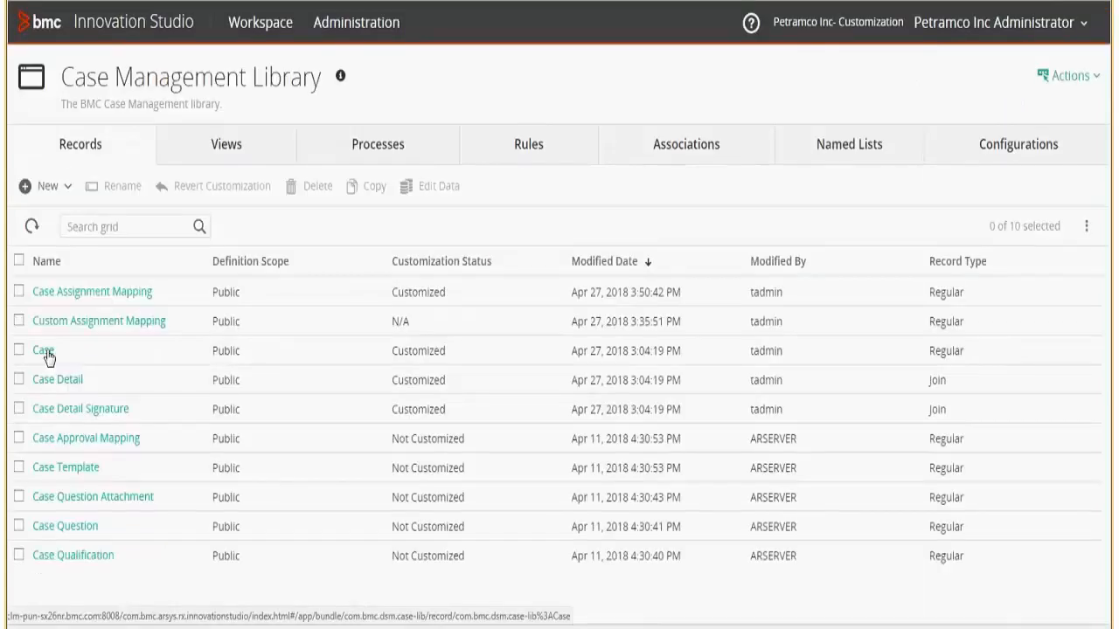
# Inspect the Case record's LOCATION_ID text field, then move to the library's views list.
pyautogui.click(47, 352)
pyautogui.moveTo(915, 262); pyautogui.dragTo(898, 411)
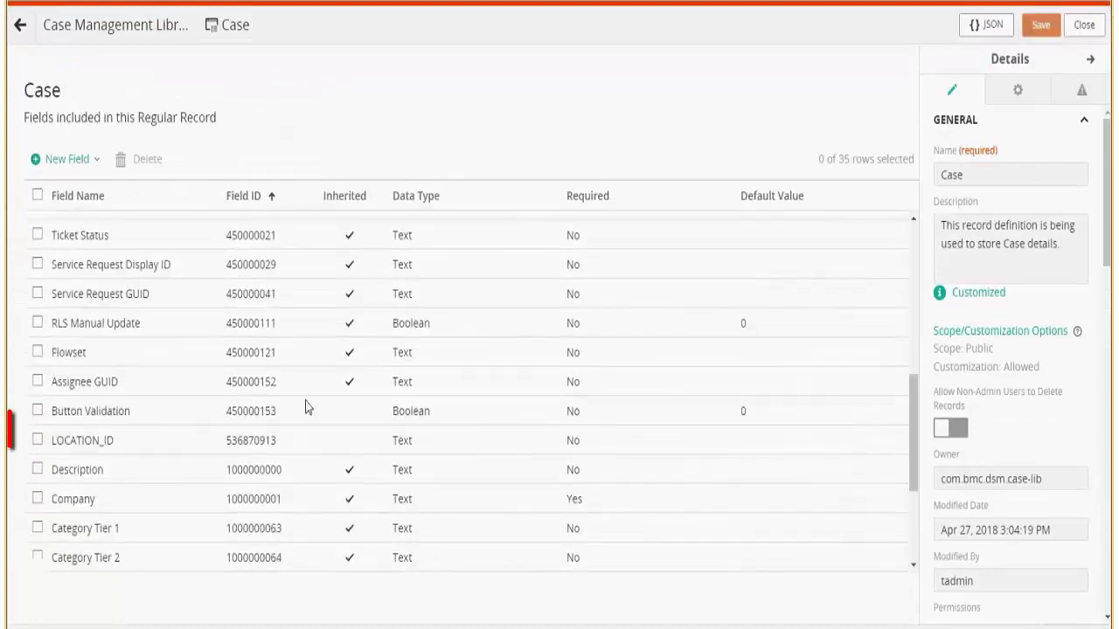
pyautogui.click(38, 443)
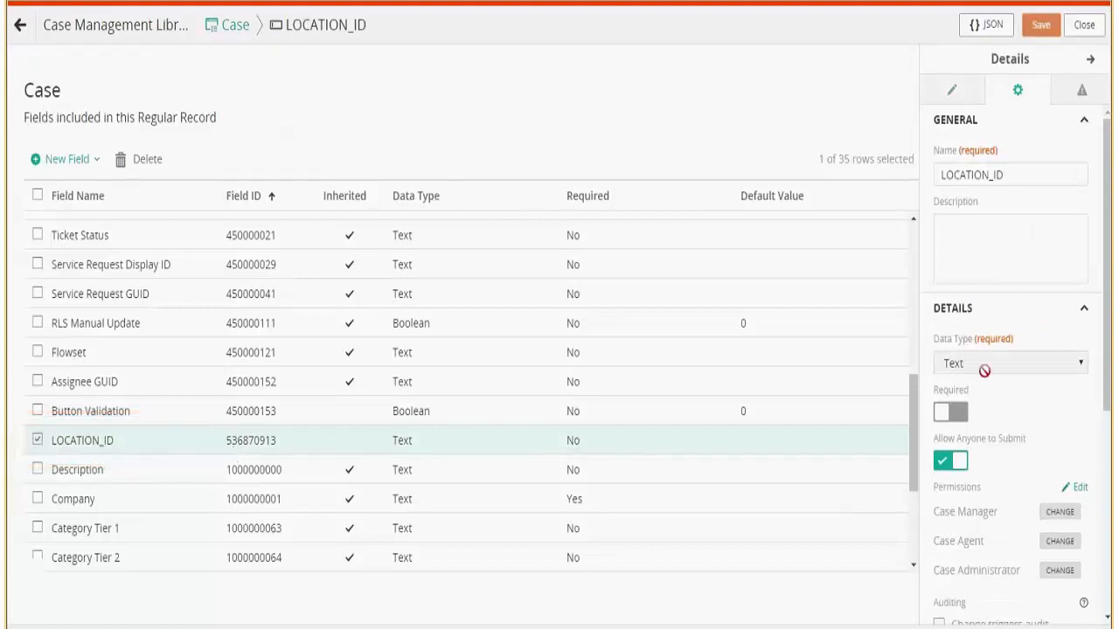
pyautogui.moveTo(1112, 311)
pyautogui.mouseDown()
pyautogui.moveTo(1108, 542)
pyautogui.moveTo(1109, 381)
pyautogui.mouseUp()
pyautogui.click(1089, 32)
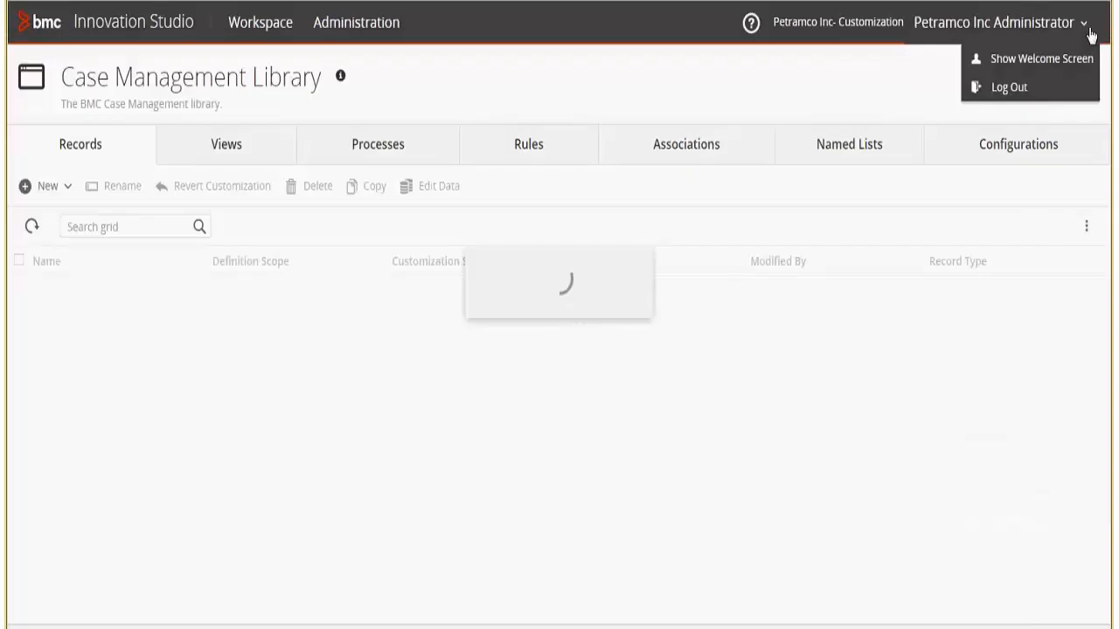
pyautogui.click(236, 146)
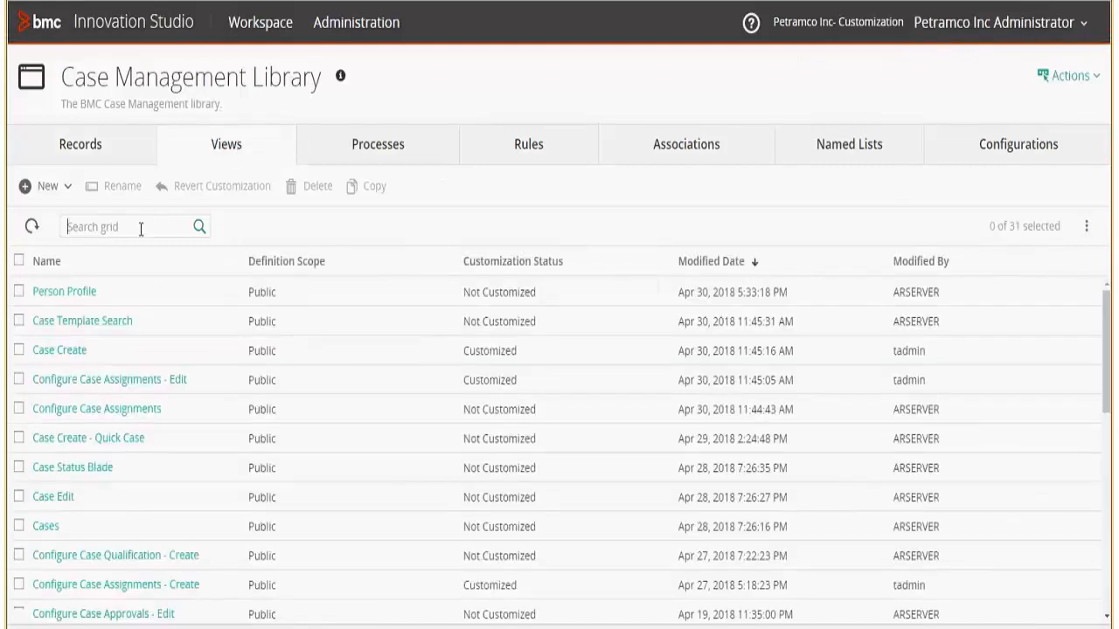
pyautogui.click(62, 351)
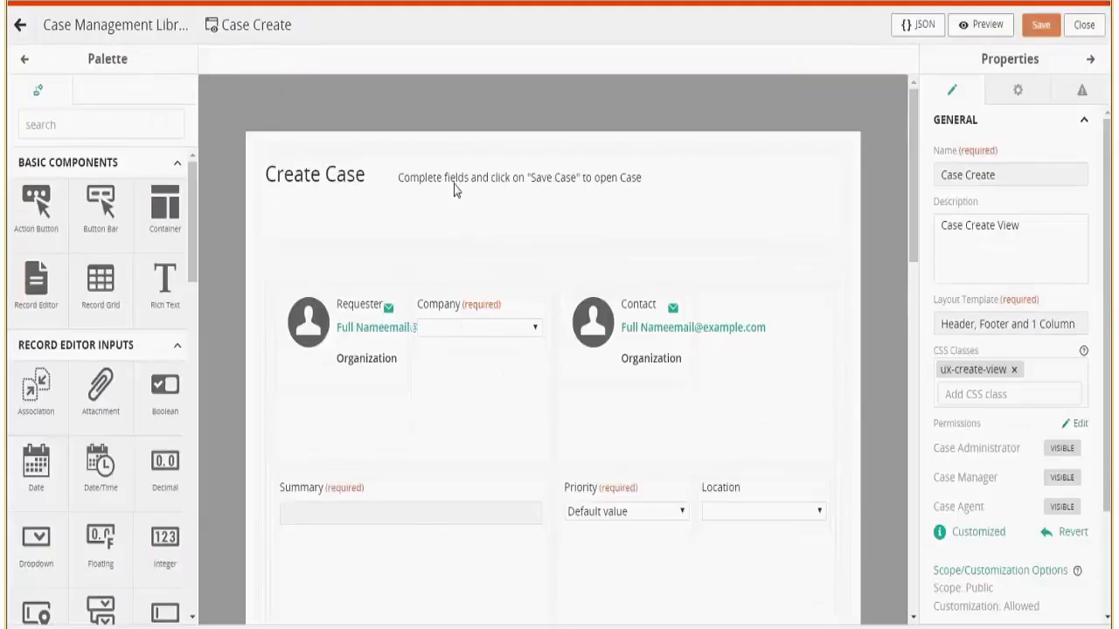
pyautogui.click(674, 248)
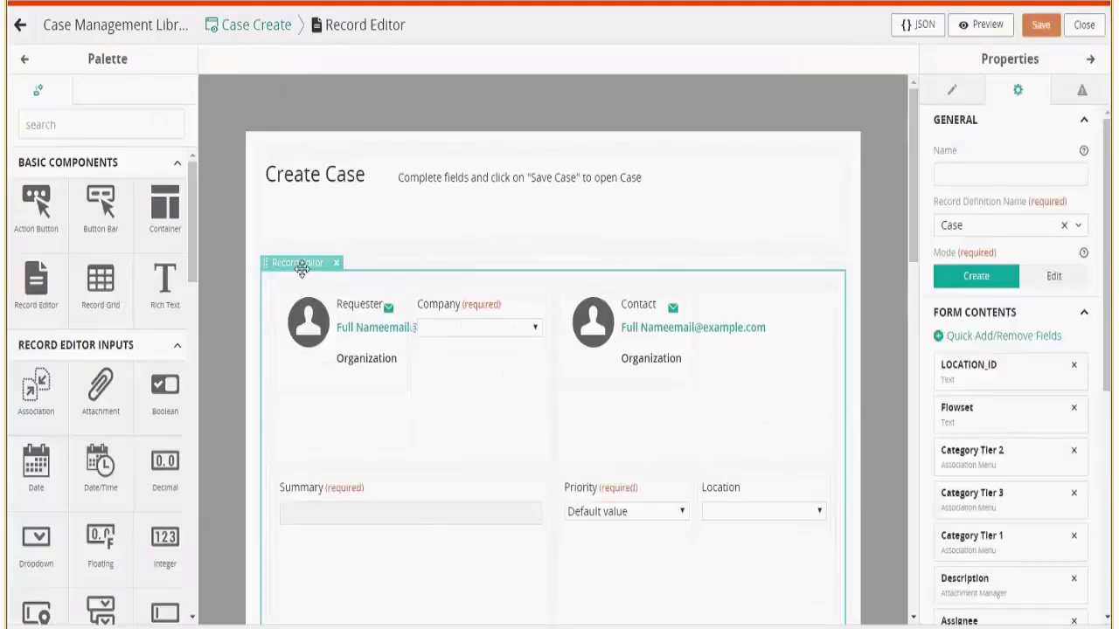
pyautogui.click(1010, 337)
pyautogui.moveTo(1081, 372); pyautogui.dragTo(1078, 463)
pyautogui.click(881, 522)
pyautogui.moveTo(192, 219); pyautogui.dragTo(183, 382)
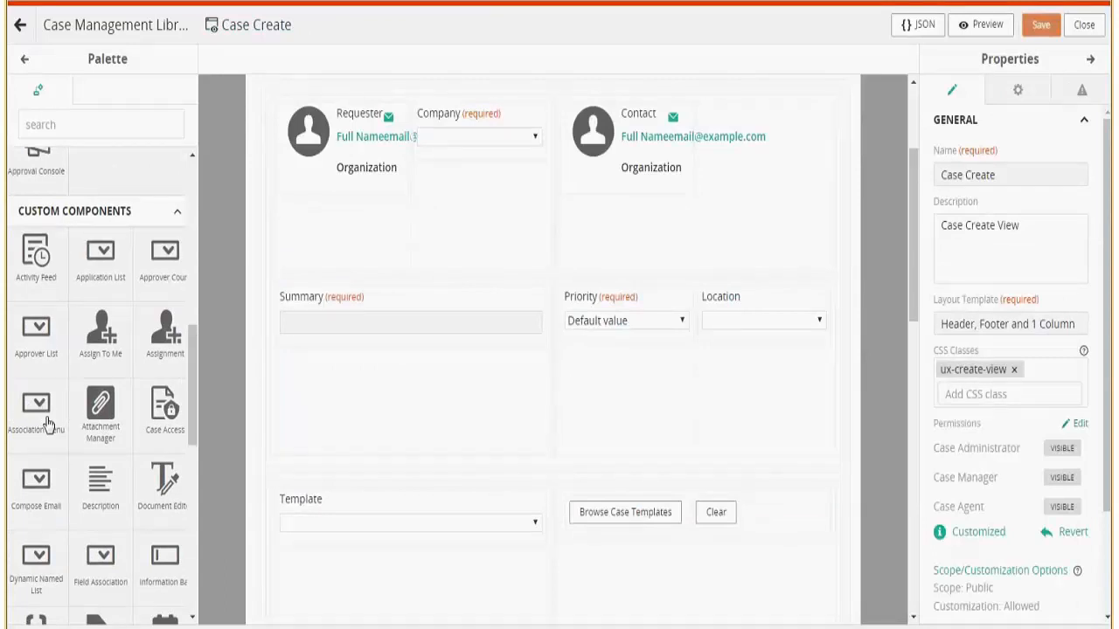
pyautogui.click(763, 308)
pyautogui.doubleClick(962, 226)
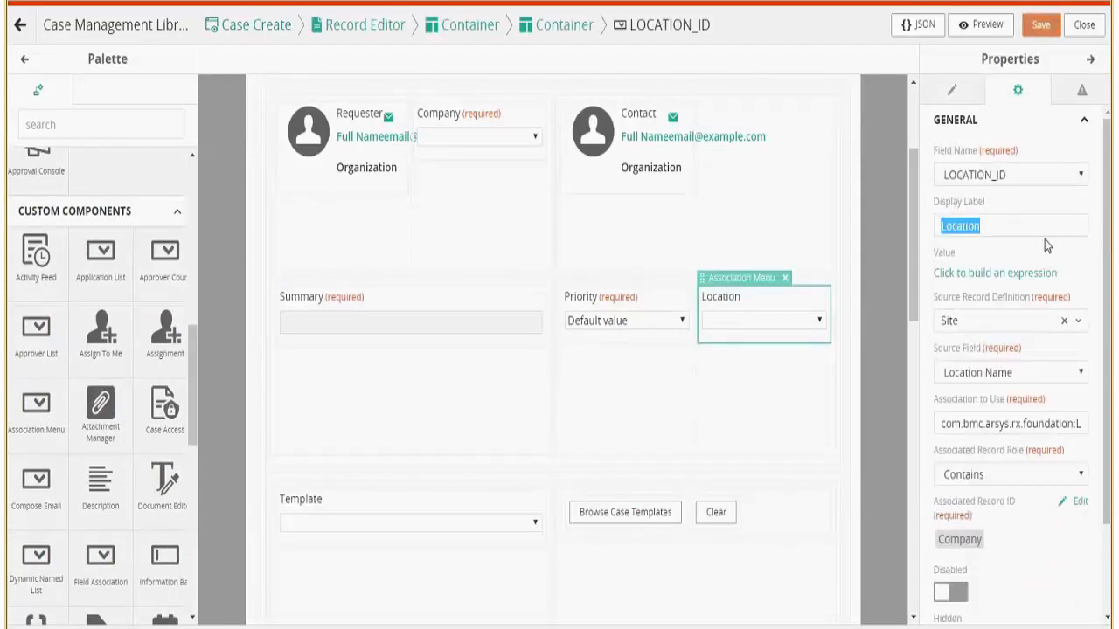
pyautogui.scroll(-3, 970, 238)
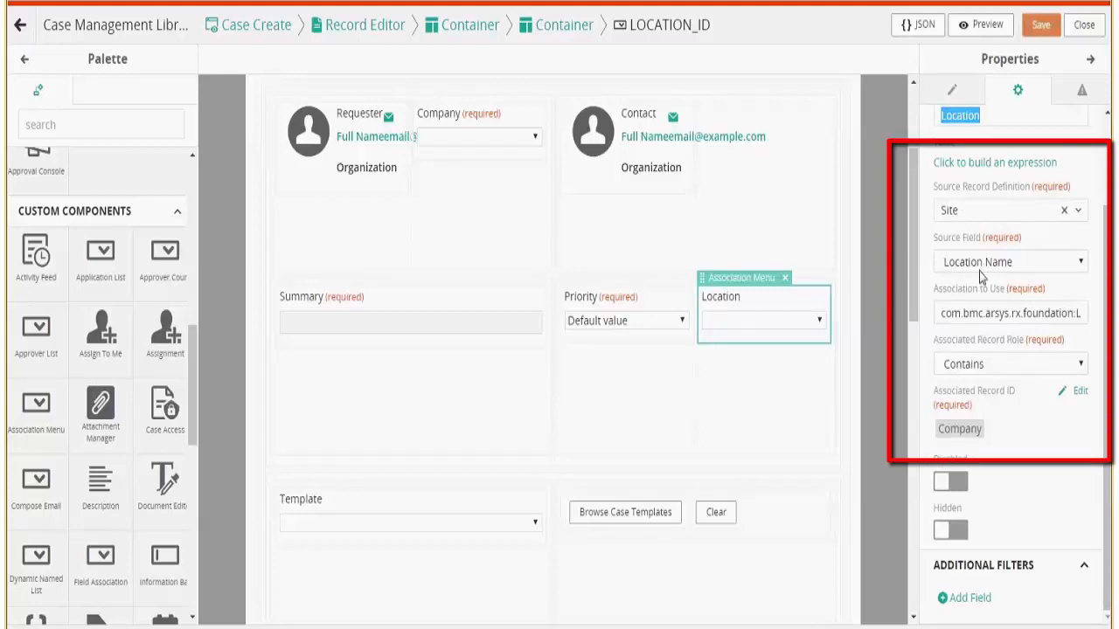
pyautogui.click(957, 317)
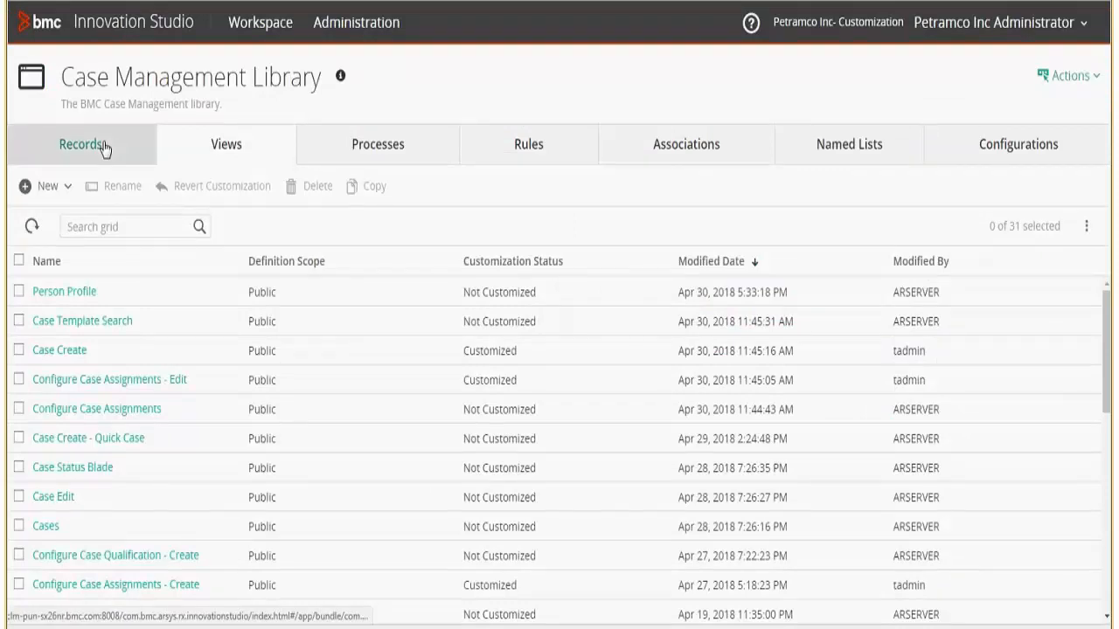
pyautogui.click(103, 149)
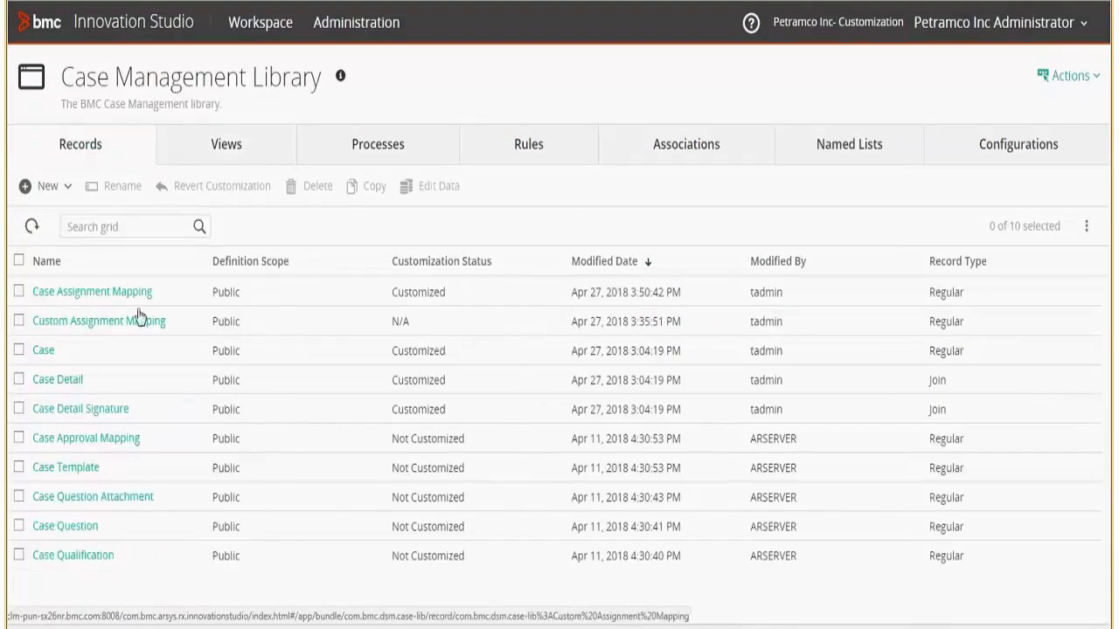
pyautogui.click(115, 294)
pyautogui.click(70, 159)
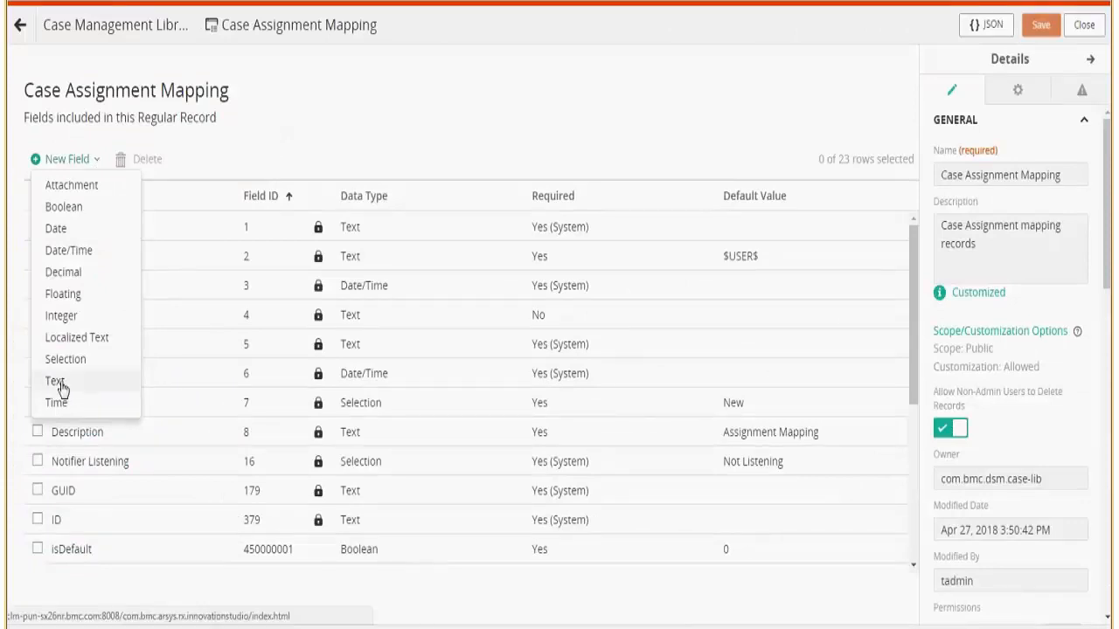
pyautogui.scroll(-3, 186, 455)
pyautogui.click(186, 459)
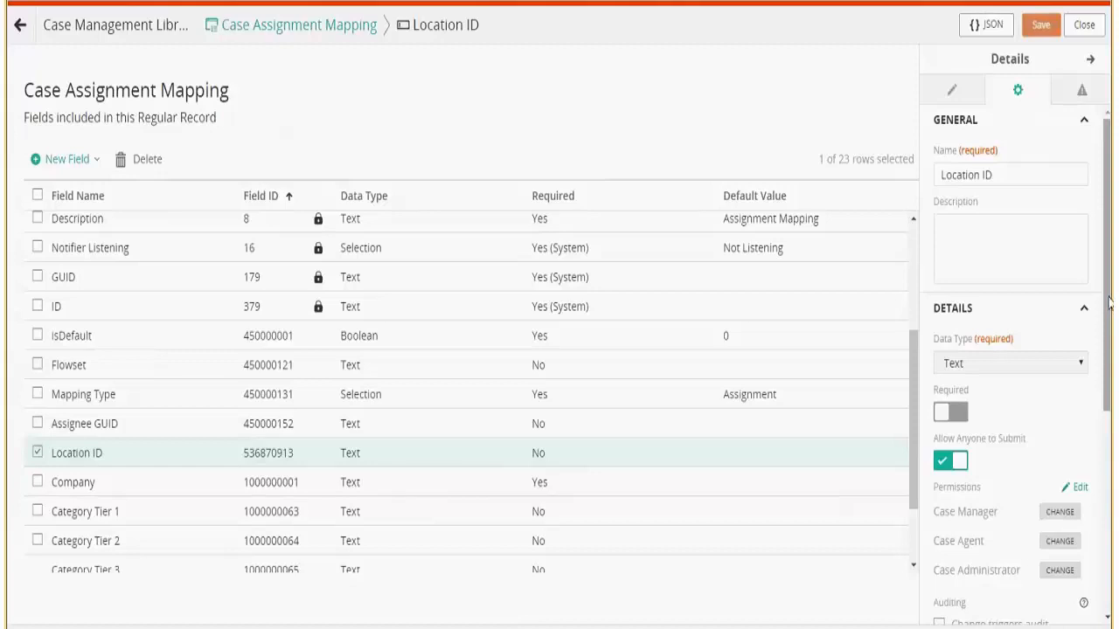
pyautogui.moveTo(1112, 301); pyautogui.dragTo(1108, 468)
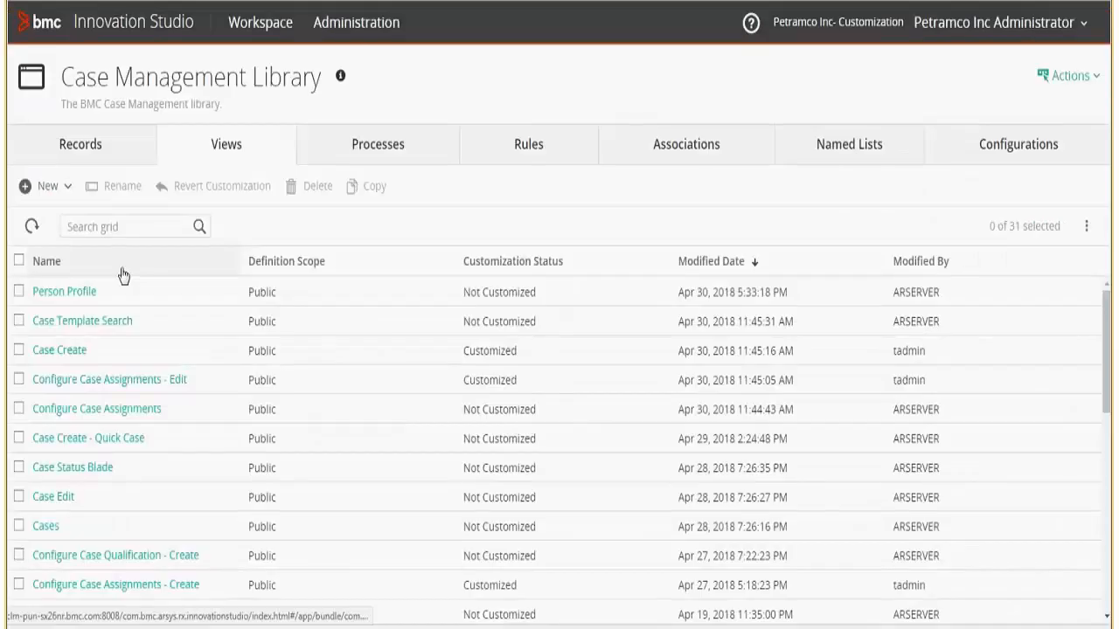
# Search views for 'Assignment', open Configure Case Assignments - Create, and browse its addable fields.
pyautogui.write('Assignment')
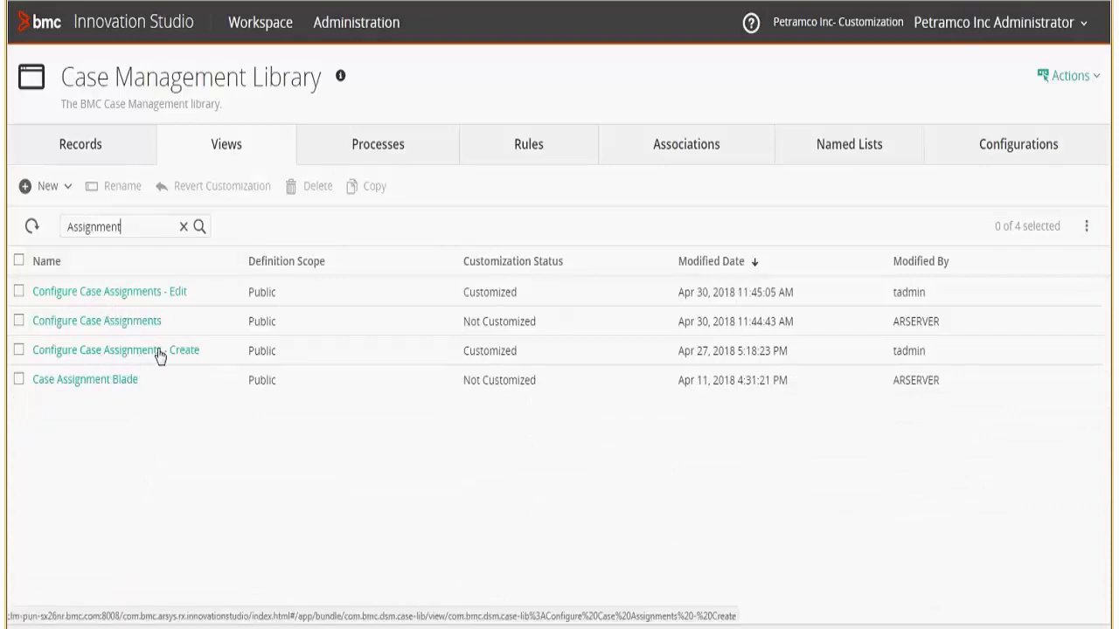
pyautogui.click(160, 352)
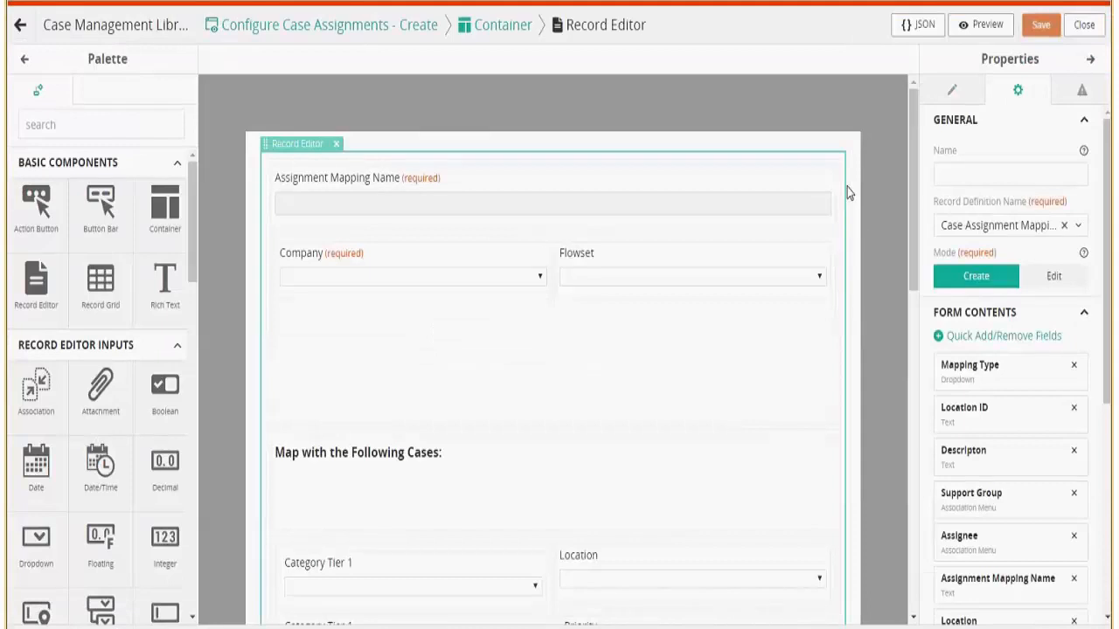
pyautogui.click(1034, 342)
pyautogui.scroll(-3, 1042, 363)
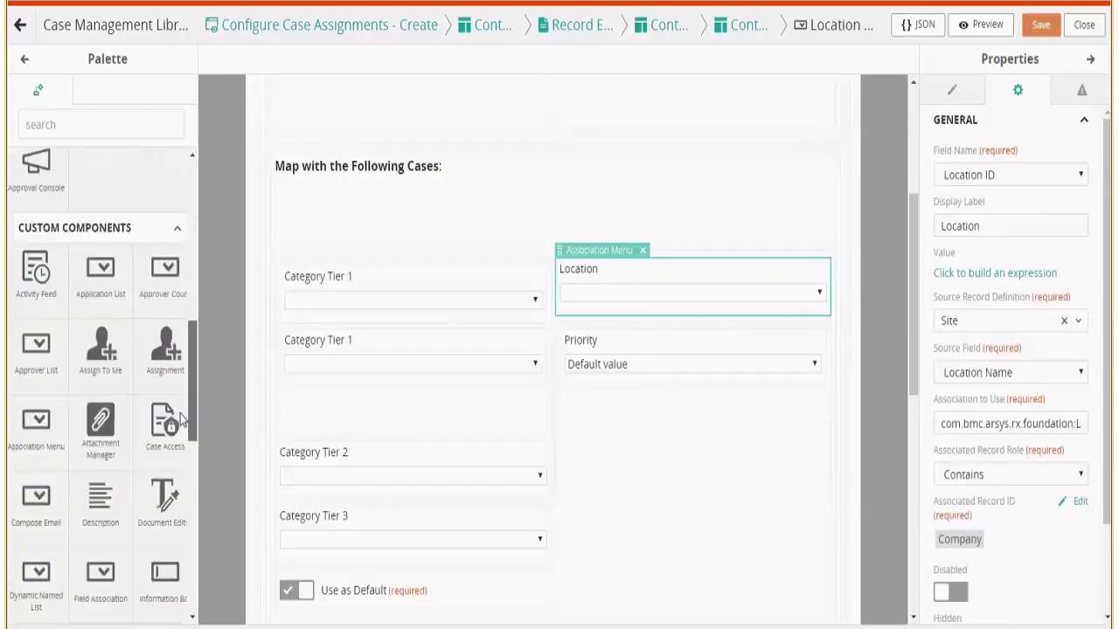
pyautogui.scroll(-1, 181, 419)
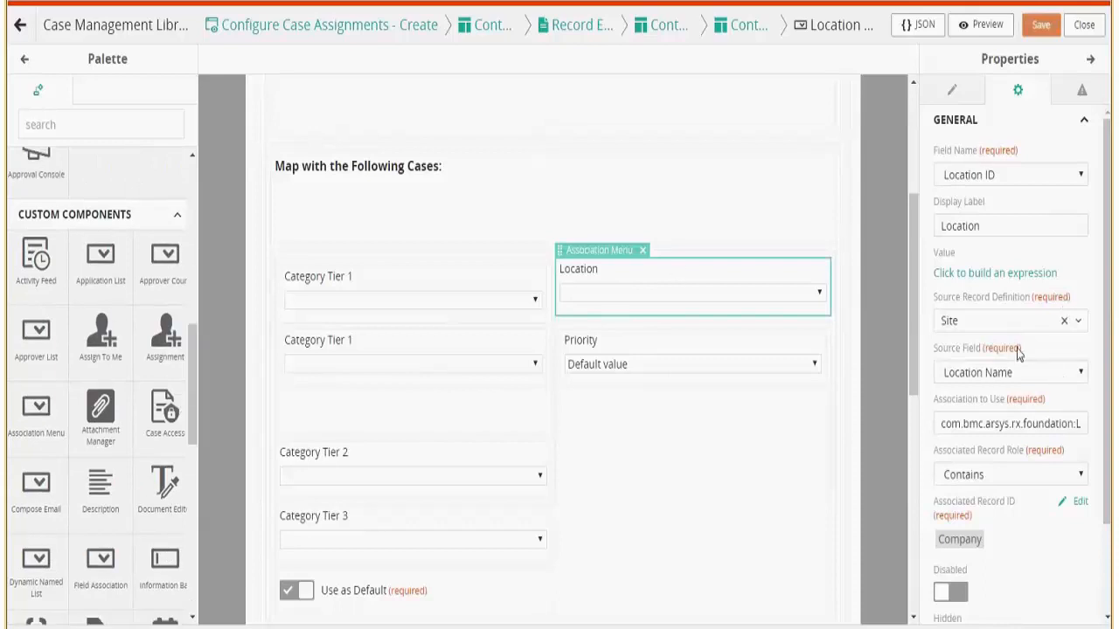
pyautogui.click(1083, 26)
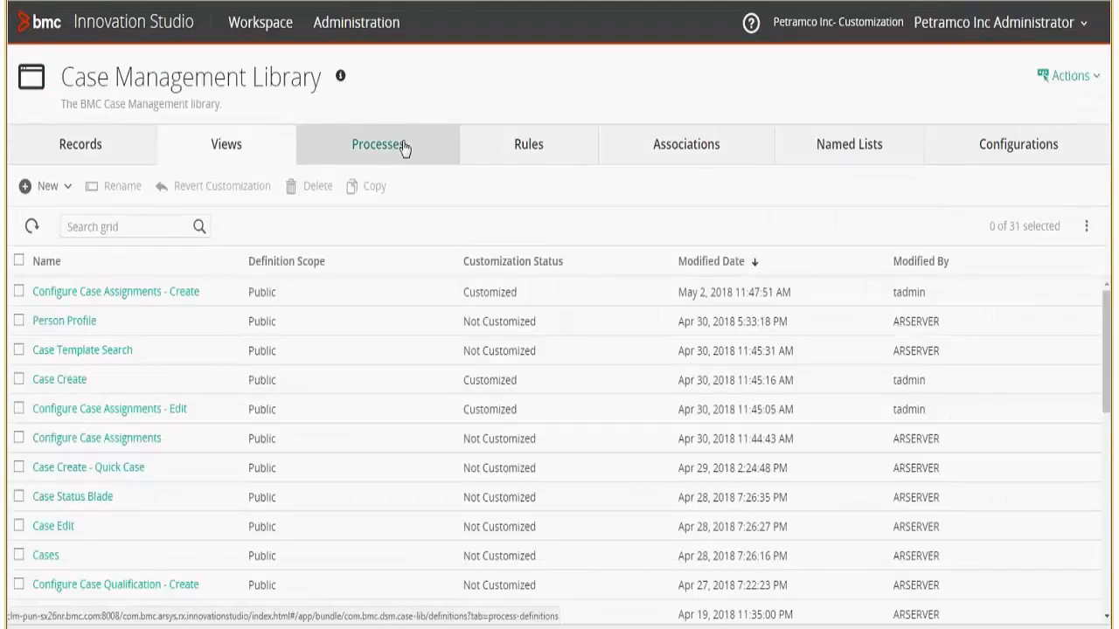
# Search processes for 'Get Assignment' and look at the Case - Get Assignment Mapping process.
pyautogui.click(403, 147)
pyautogui.click(175, 226)
pyautogui.write('Get Assignment')
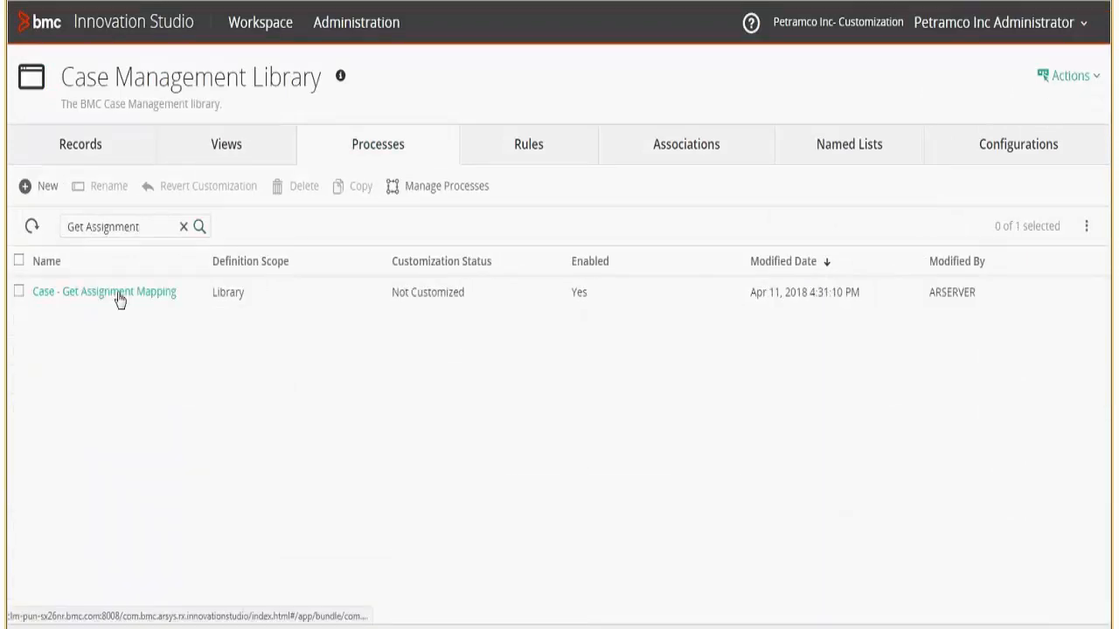
pyautogui.click(120, 293)
pyautogui.click(1083, 27)
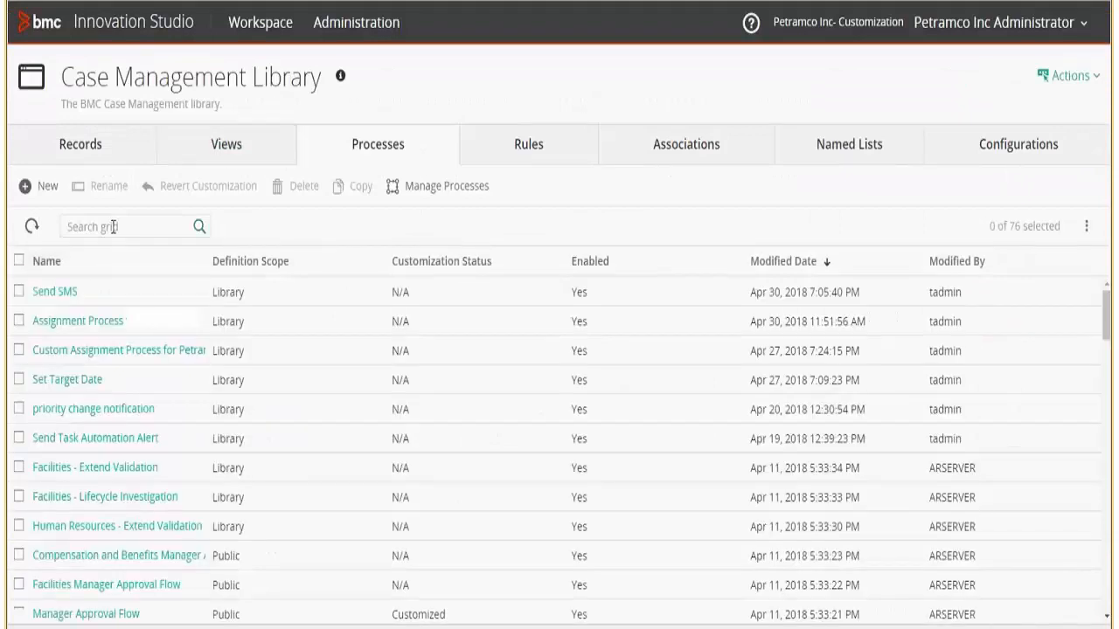
# Filter processes by 'Assignment' and open the Get Assignment Mapping step's query expression.
pyautogui.write('Assignment')
pyautogui.press('Return')
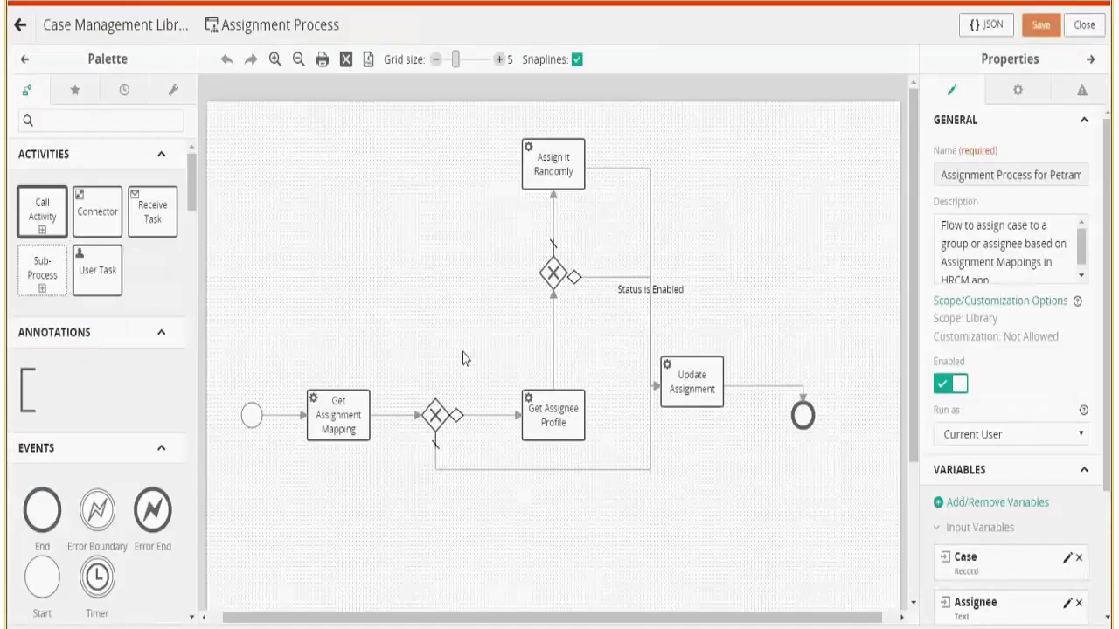
pyautogui.click(344, 403)
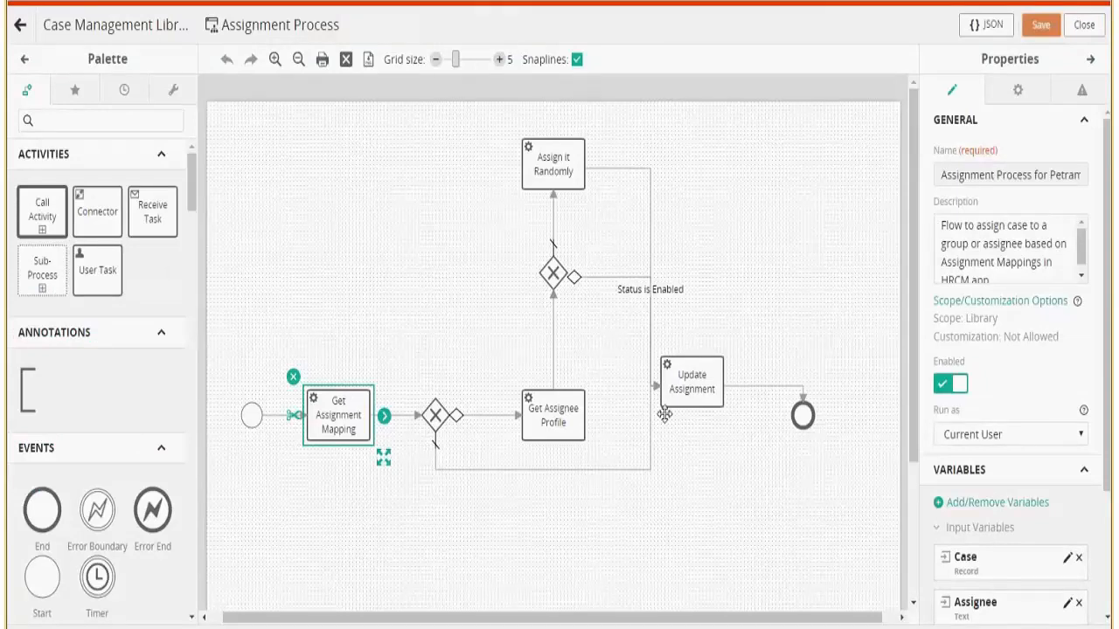
pyautogui.moveTo(1108, 298); pyautogui.dragTo(1103, 339)
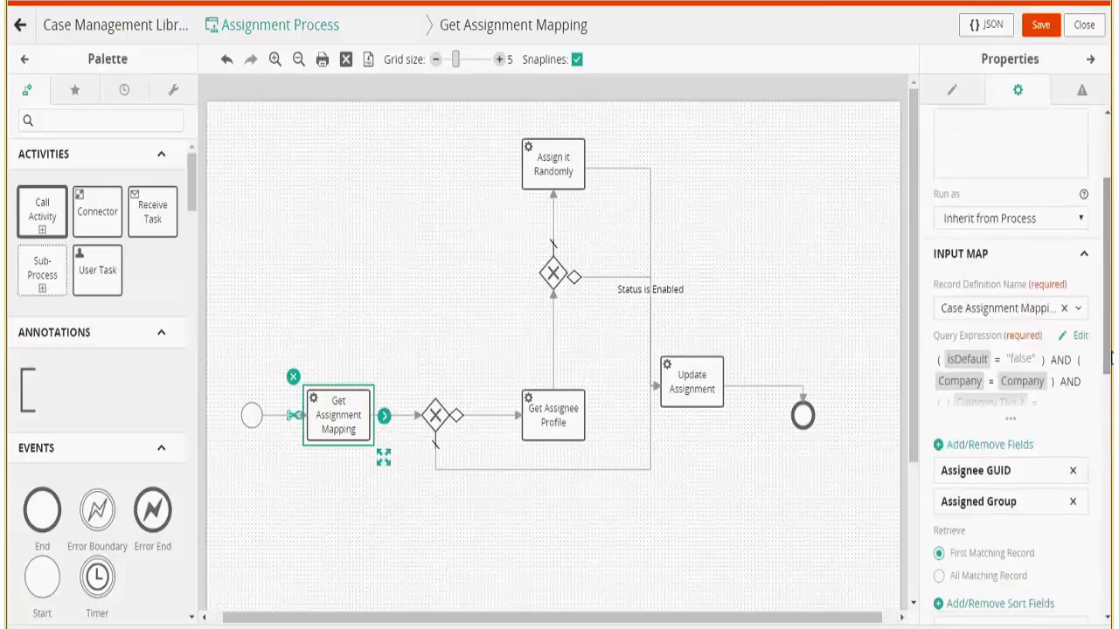
pyautogui.click(1063, 330)
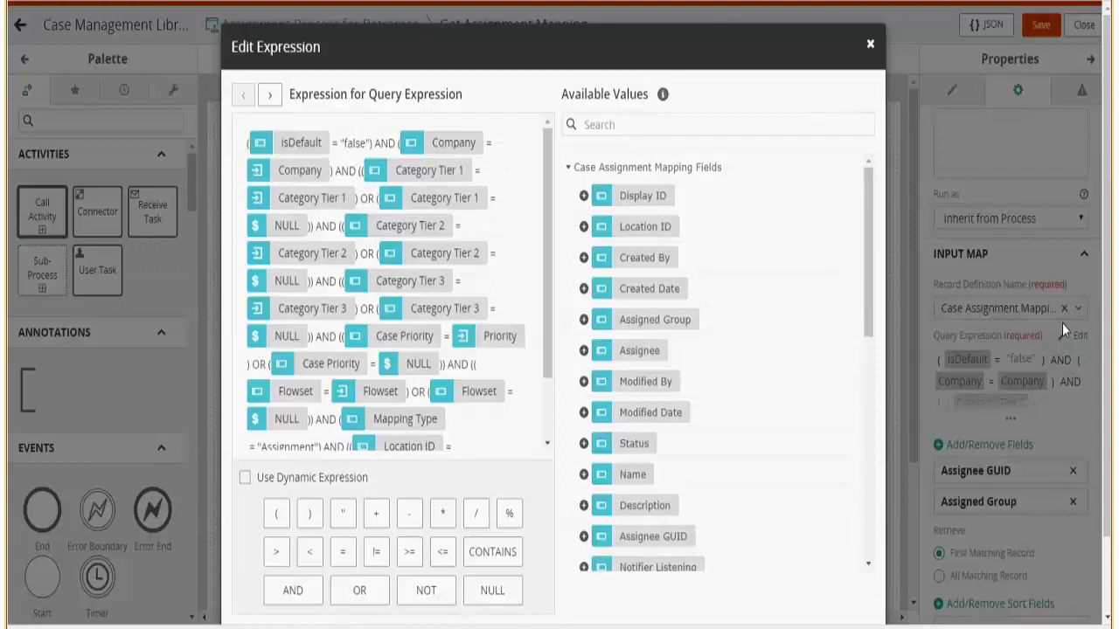
pyautogui.moveTo(546, 236); pyautogui.dragTo(542, 349)
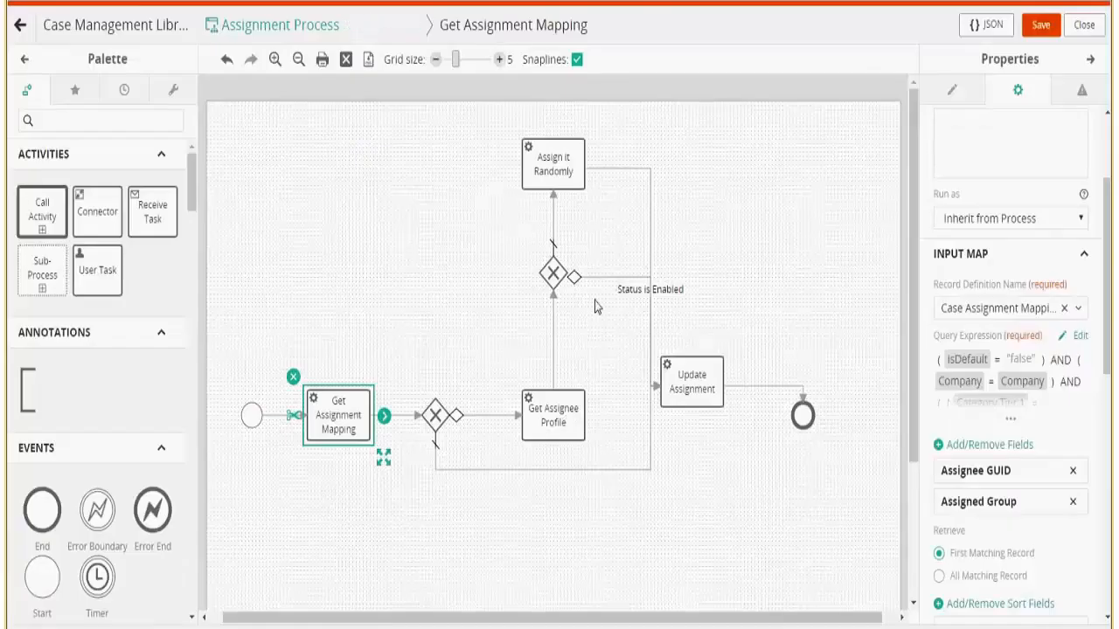
# Inspect the Status is Enabled, Assign it Randomly and Update Assignment parts, then discard changes.
pyautogui.click(618, 291)
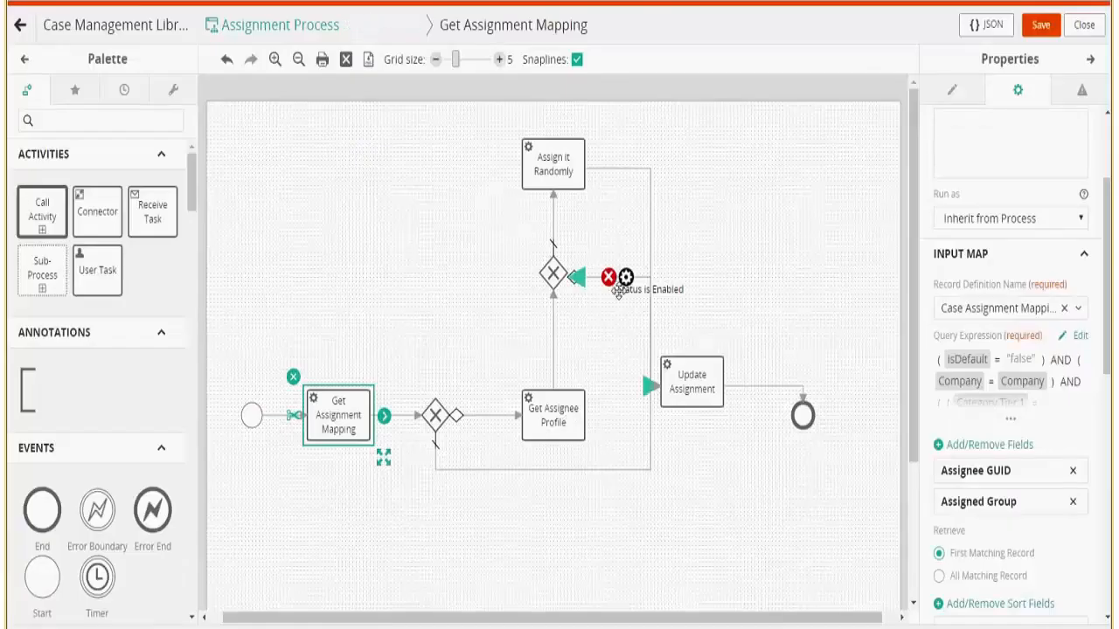
pyautogui.click(533, 206)
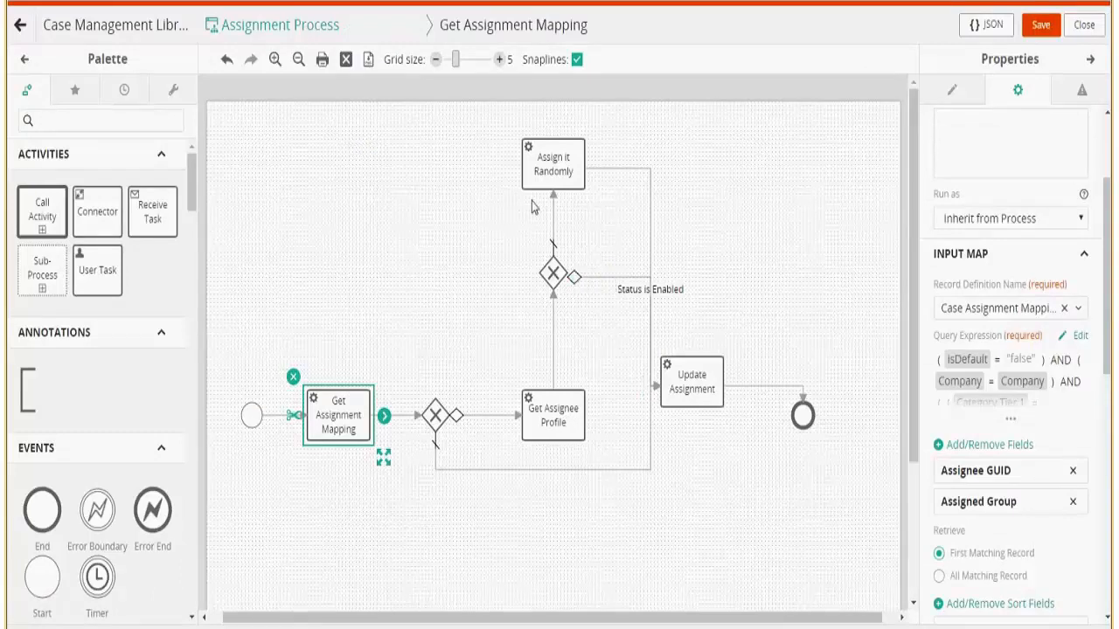
pyautogui.click(554, 158)
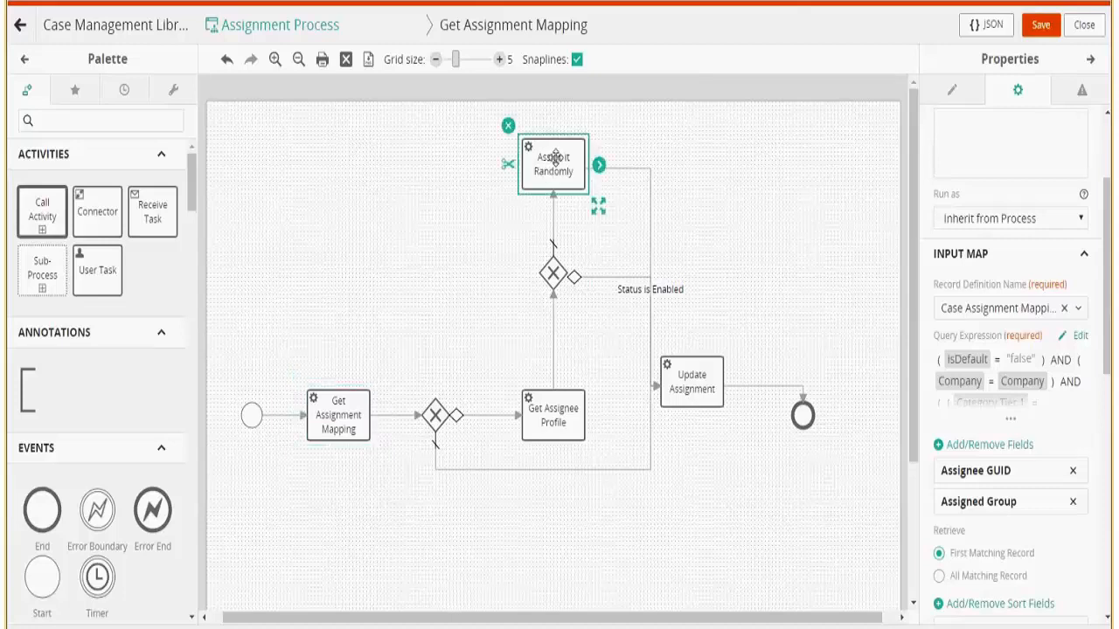
pyautogui.click(692, 398)
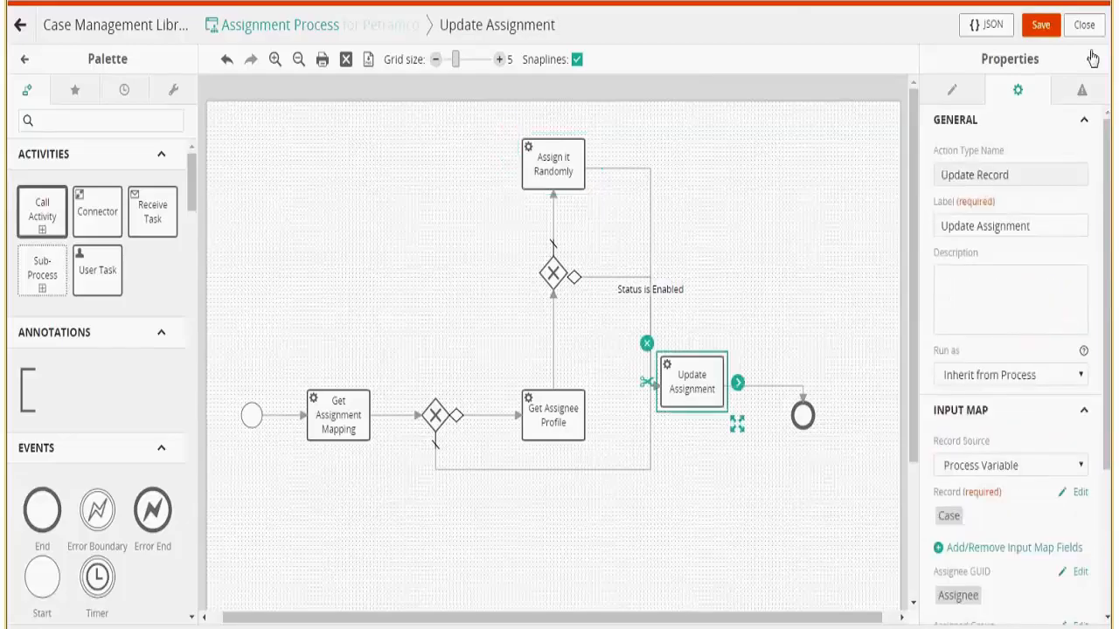
pyautogui.click(1084, 24)
pyautogui.click(615, 145)
pyautogui.click(254, 17)
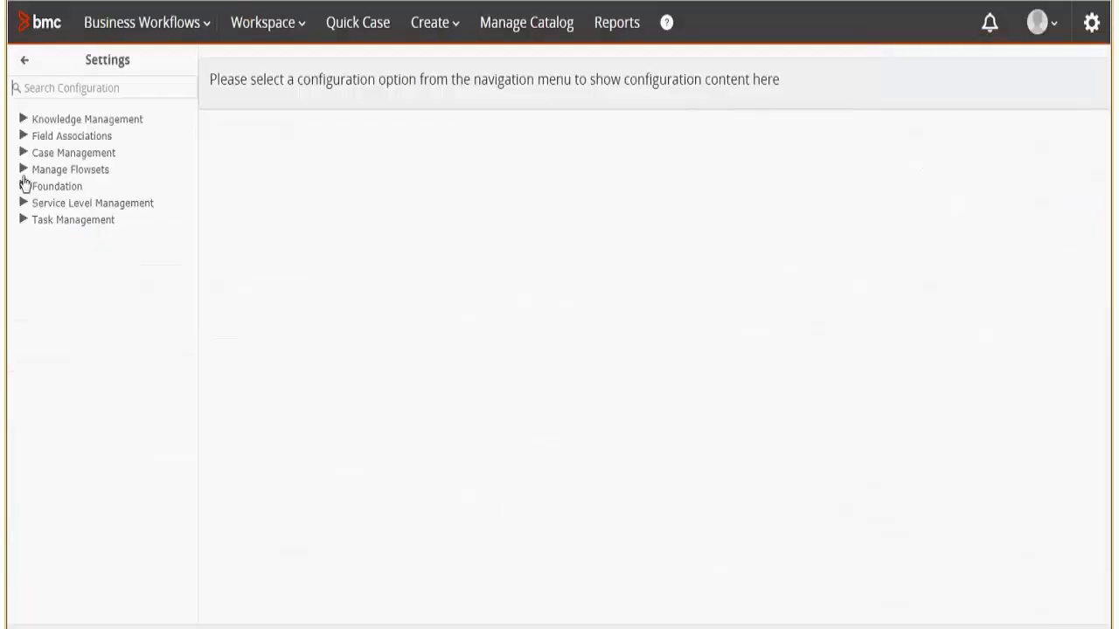
# Register the Case Management Library's Assignment Process in the Process Library.
pyautogui.click(23, 172)
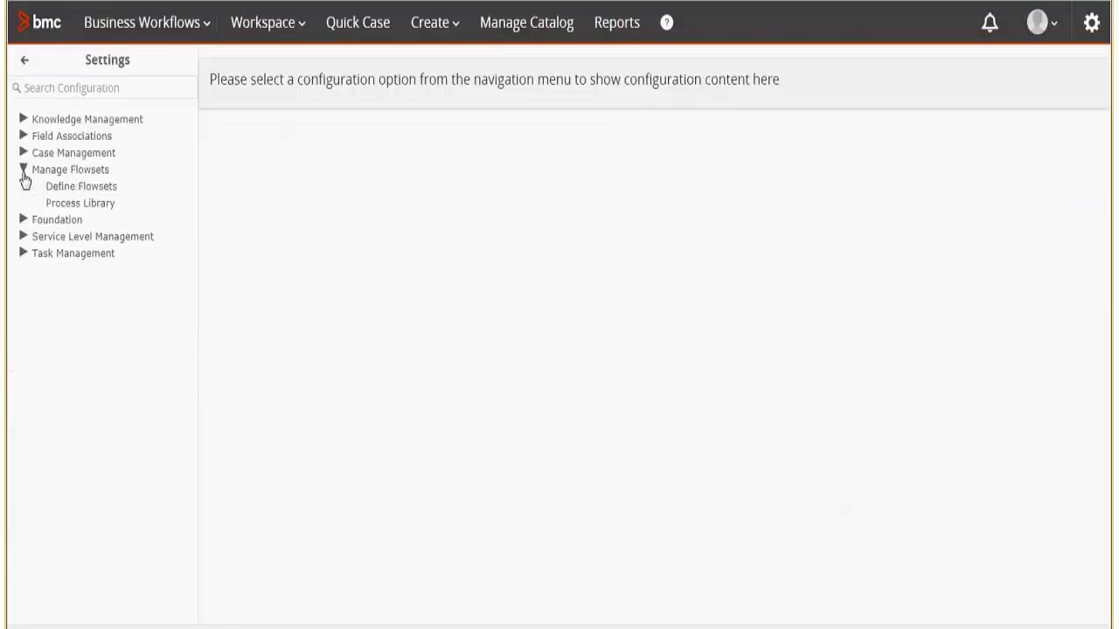
pyautogui.click(77, 205)
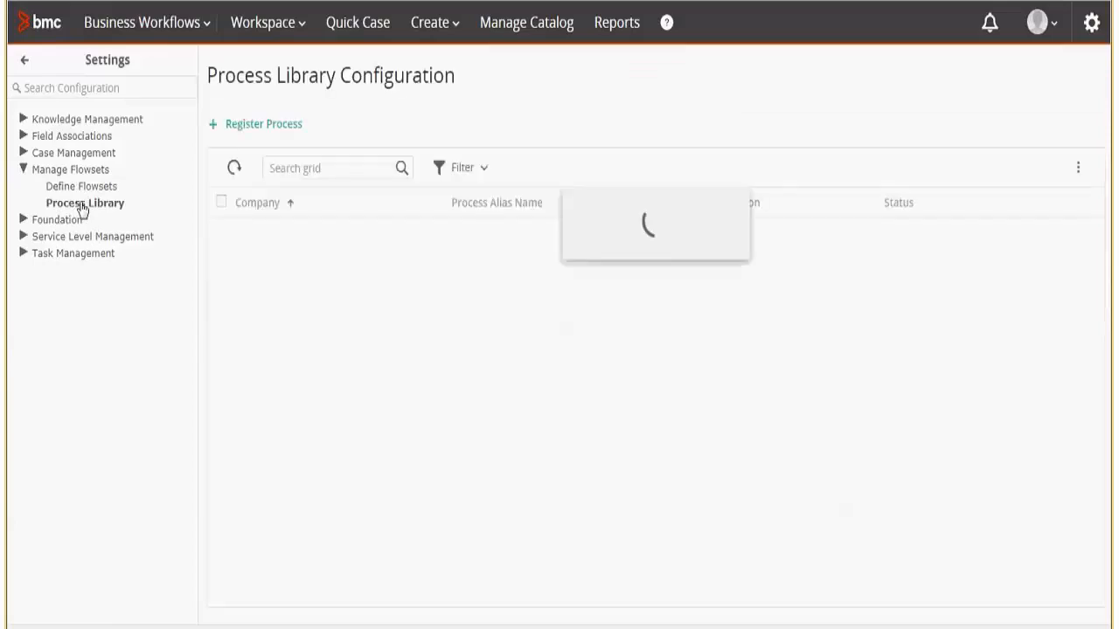
pyautogui.click(289, 127)
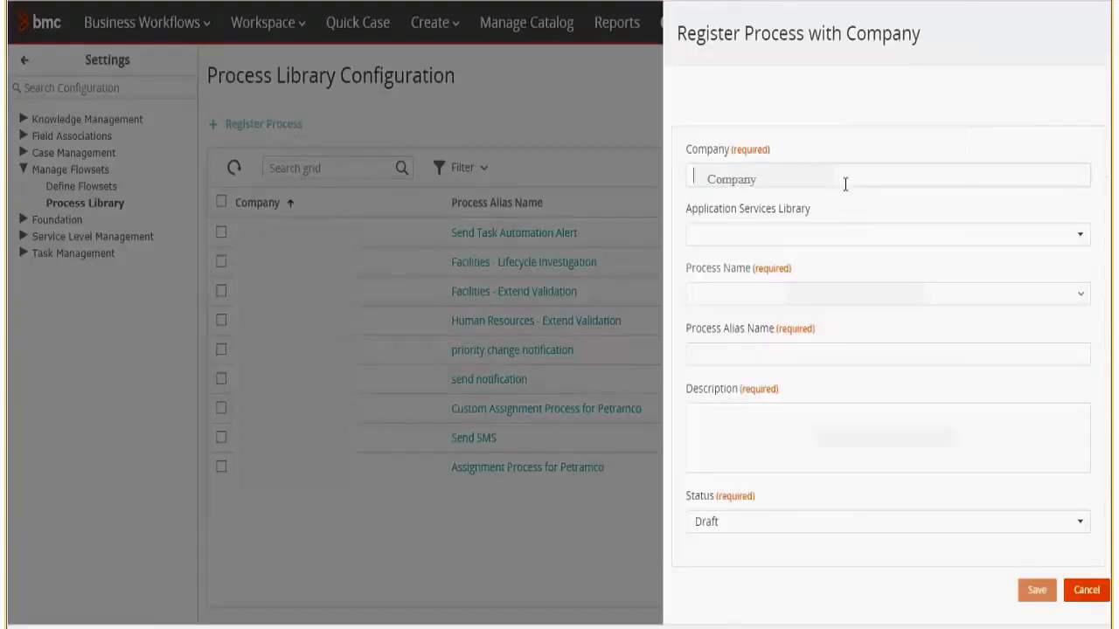
pyautogui.click(862, 234)
pyautogui.write('Case')
pyautogui.click(752, 259)
pyautogui.click(887, 294)
pyautogui.write('assignment')
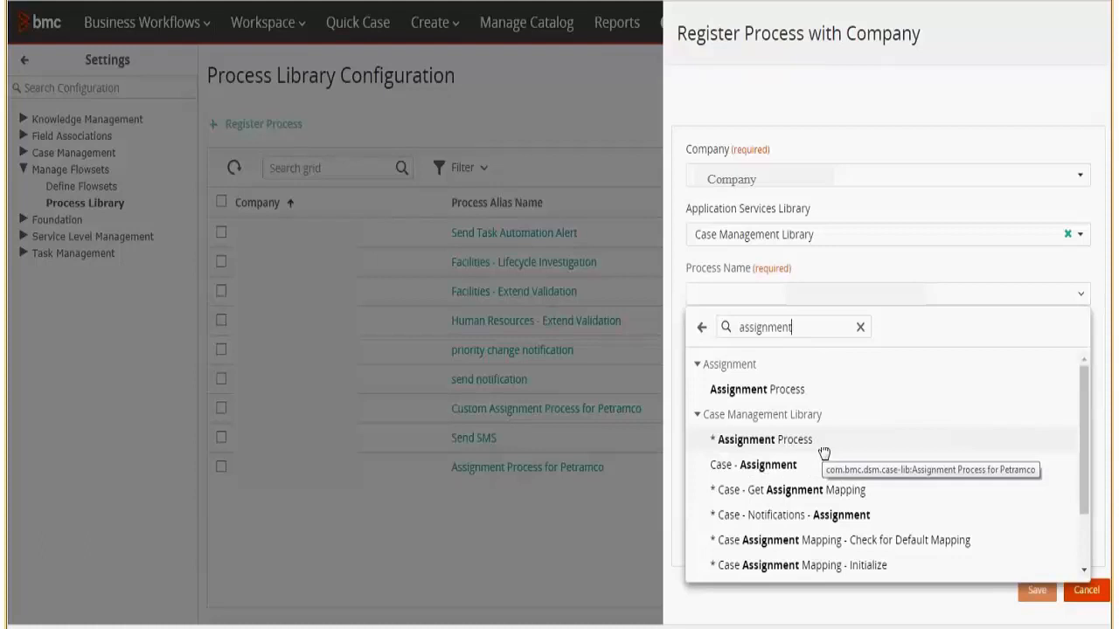
pyautogui.click(765, 440)
pyautogui.click(883, 522)
pyautogui.click(100, 188)
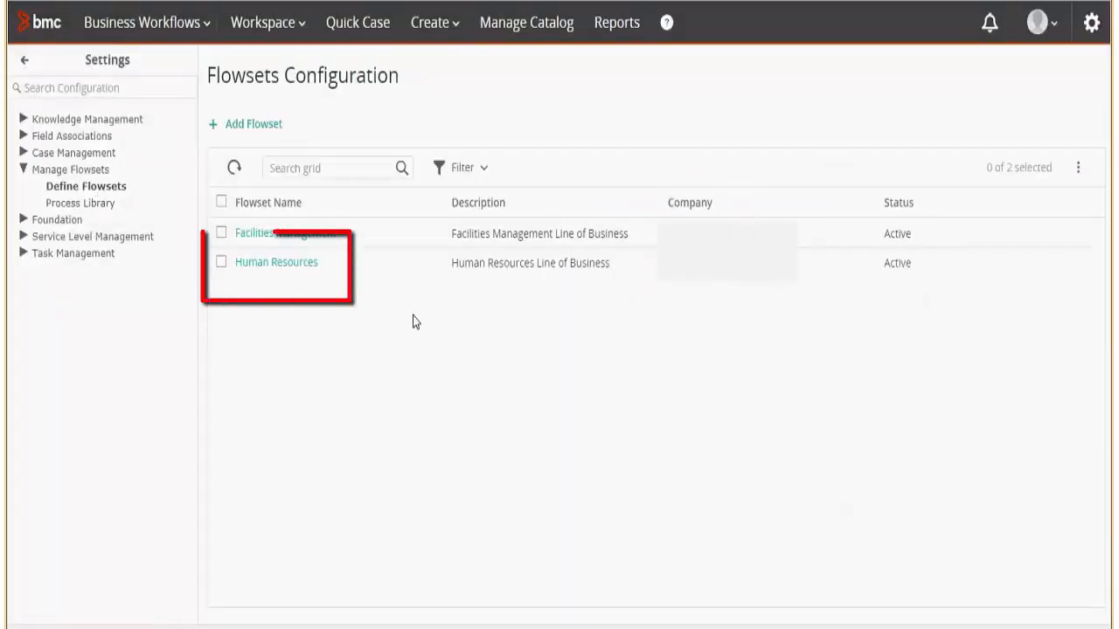
# In the Human Resources flowset, set the Assignment Process mapping's function to Assignment.
pyautogui.click(282, 268)
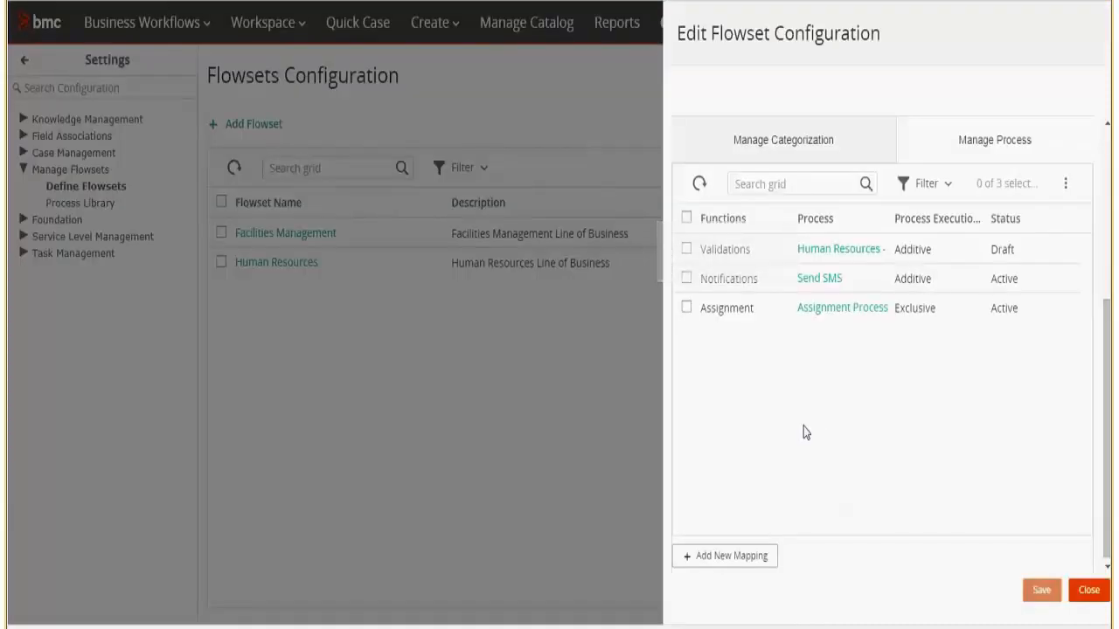
pyautogui.click(837, 310)
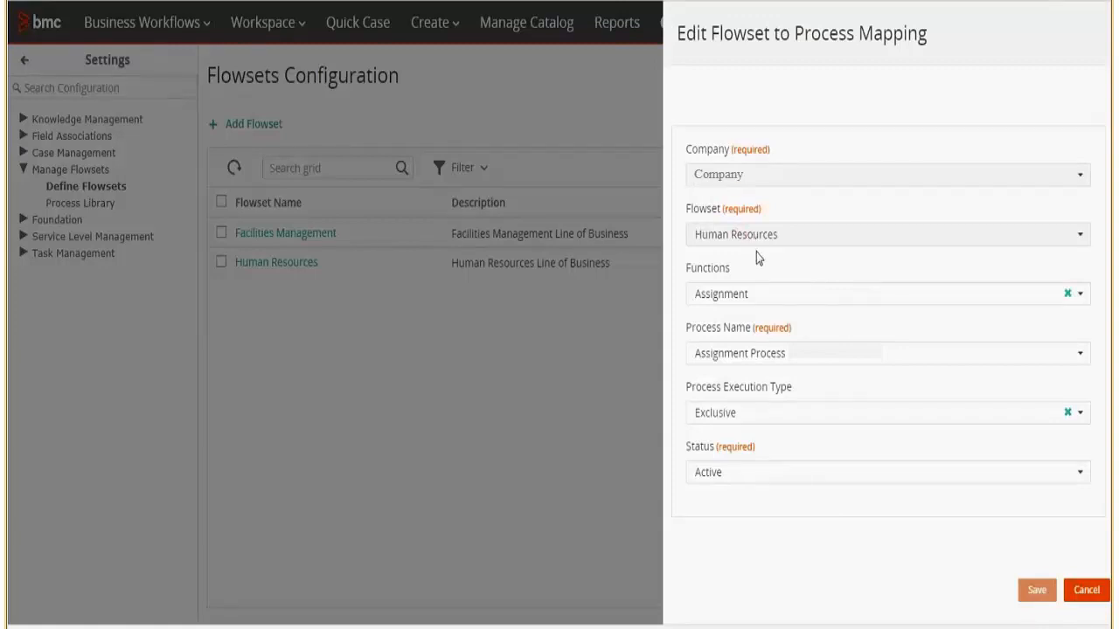
pyautogui.click(771, 297)
pyautogui.click(754, 343)
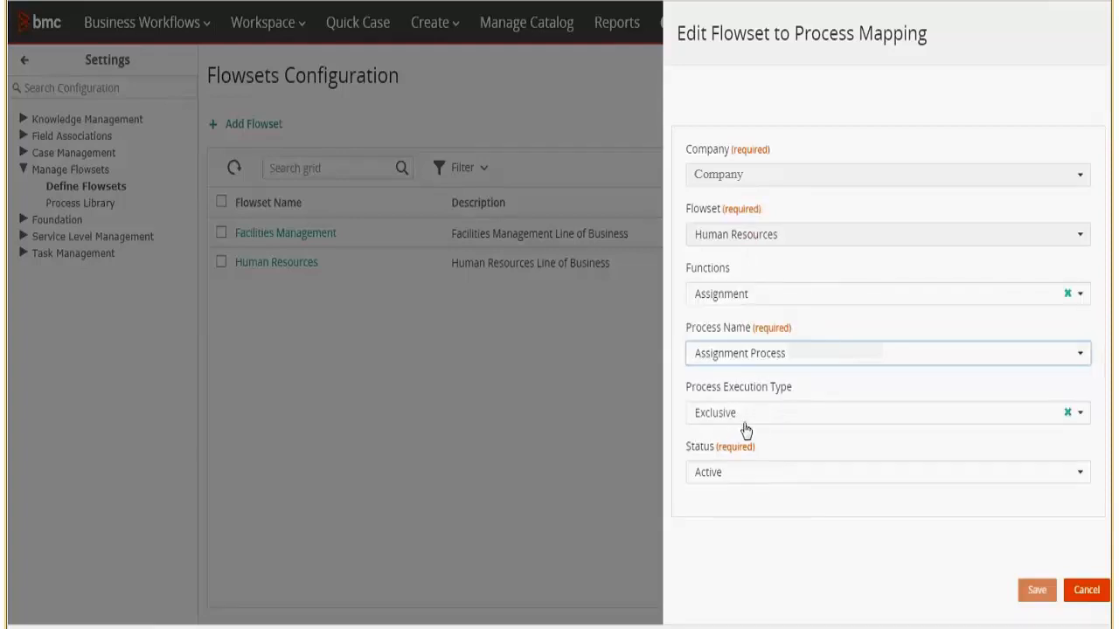
pyautogui.click(1068, 595)
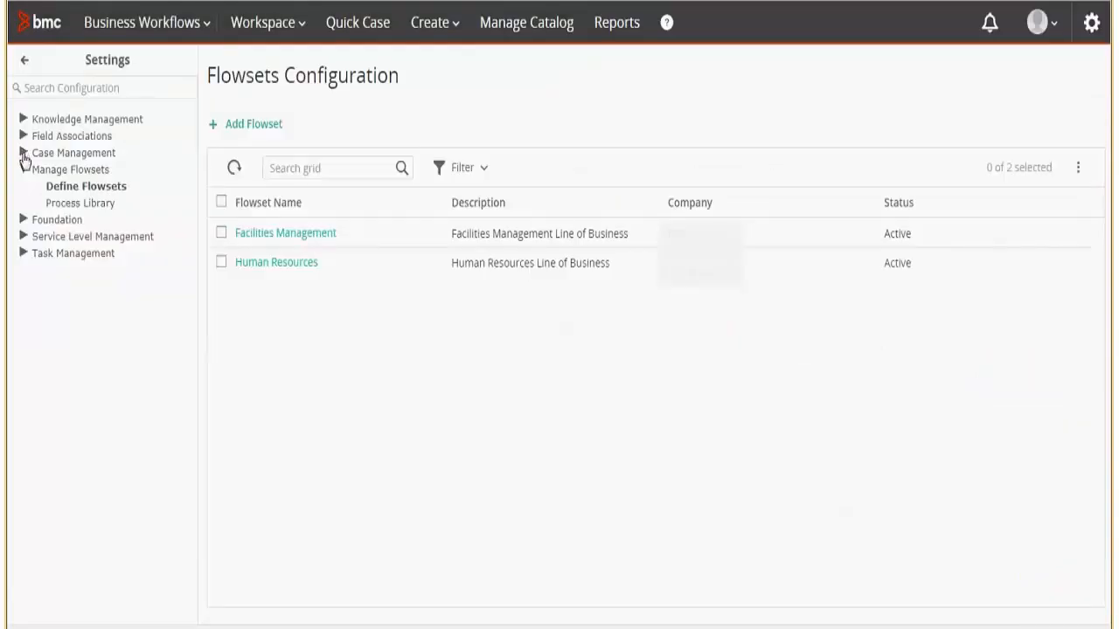
# Confirm the Human Resource Payroll Template leaves Assignee and Support Group blank.
pyautogui.click(24, 154)
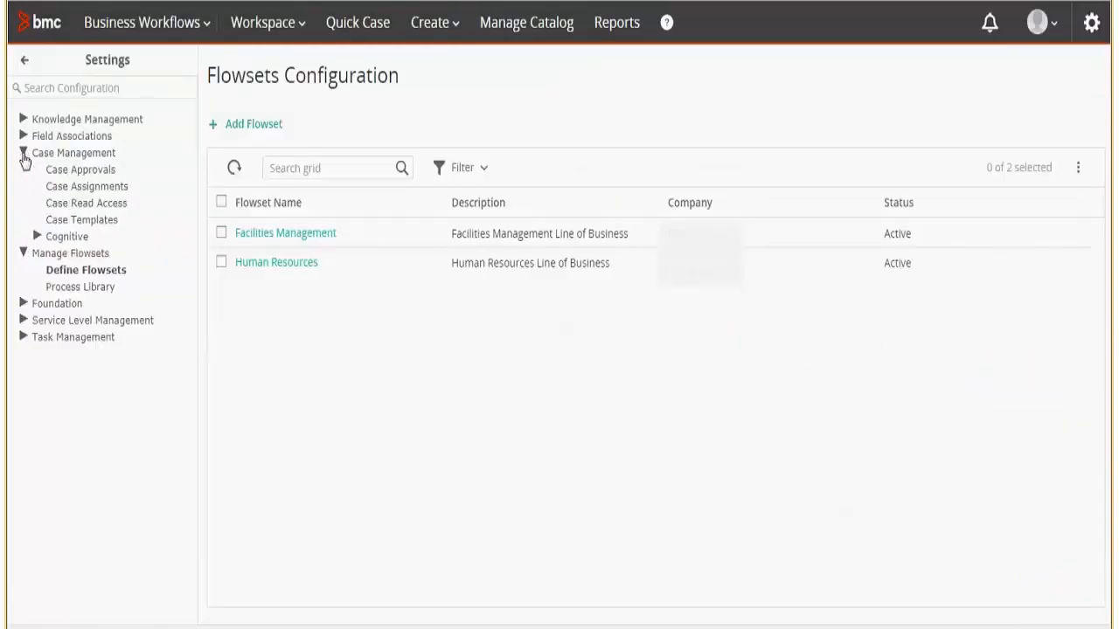
pyautogui.click(100, 229)
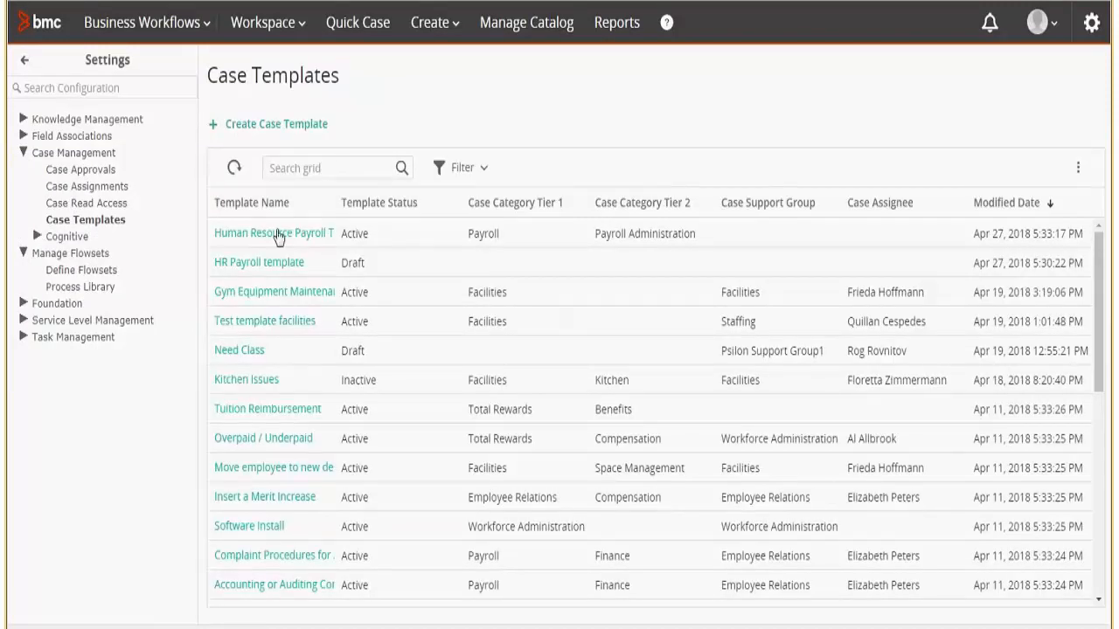
pyautogui.click(278, 233)
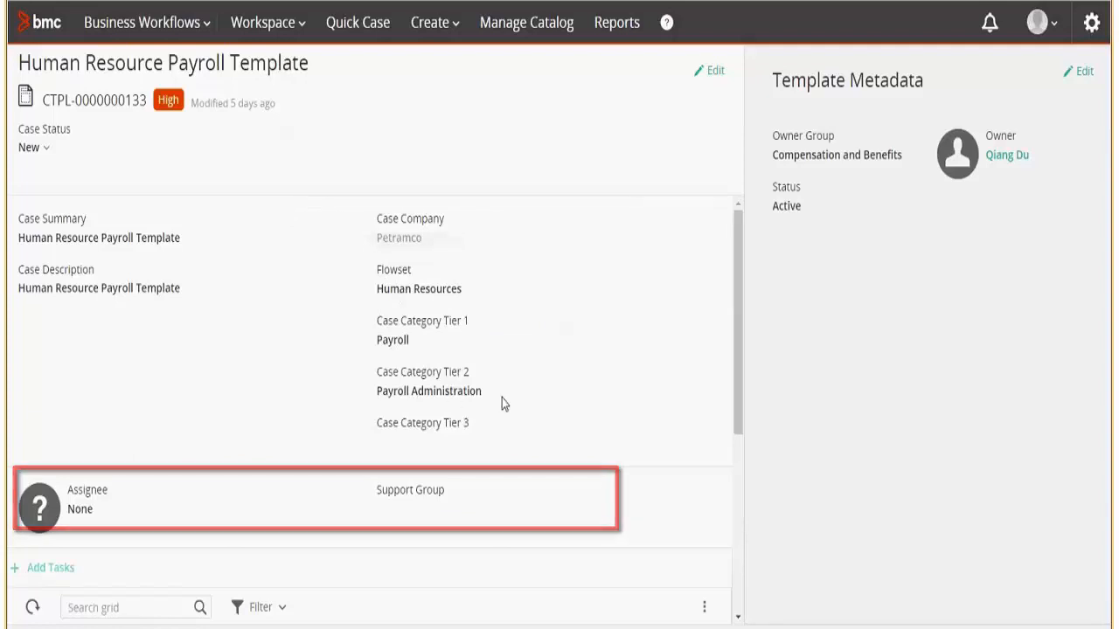
pyautogui.scroll(-2, 732, 389)
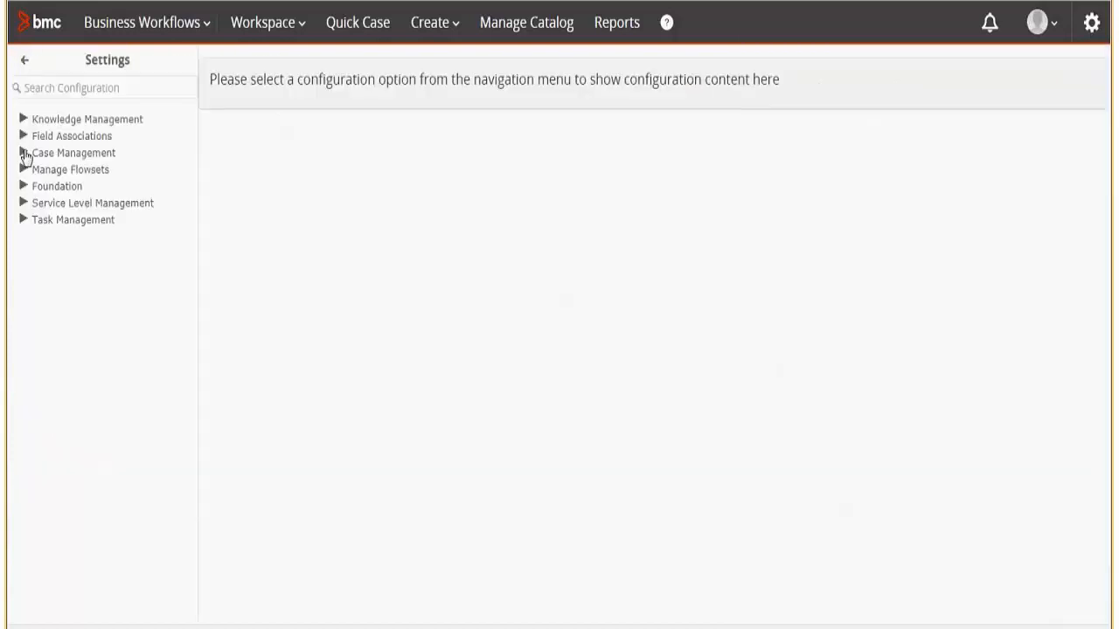
pyautogui.click(24, 154)
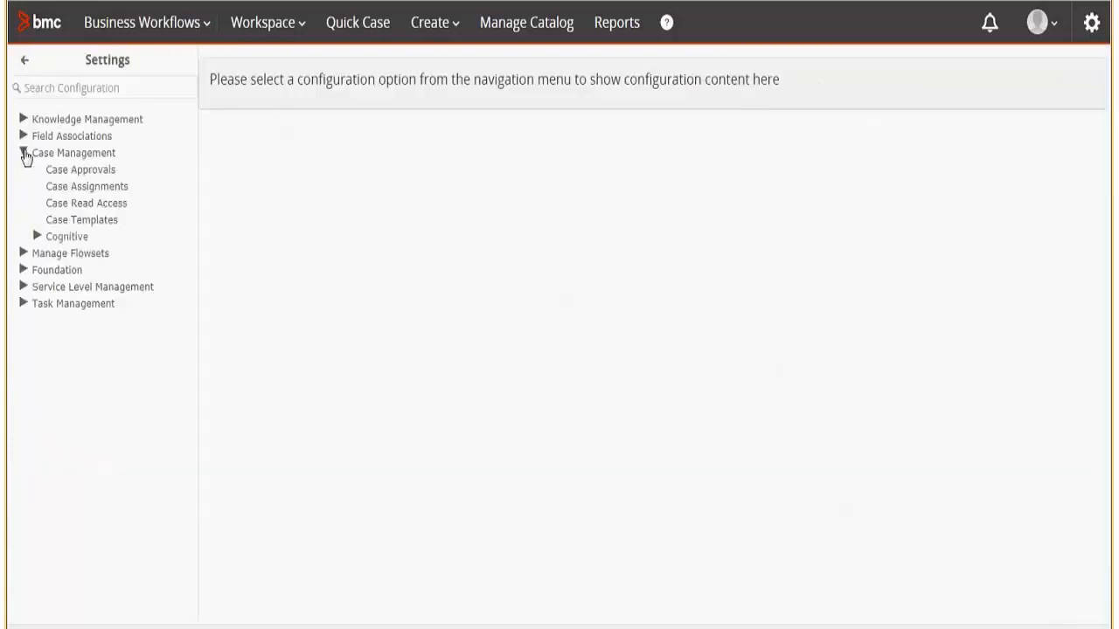
# Review the Compensation Benefits INDIA, USA and Default payroll assignment mappings.
pyautogui.click(109, 189)
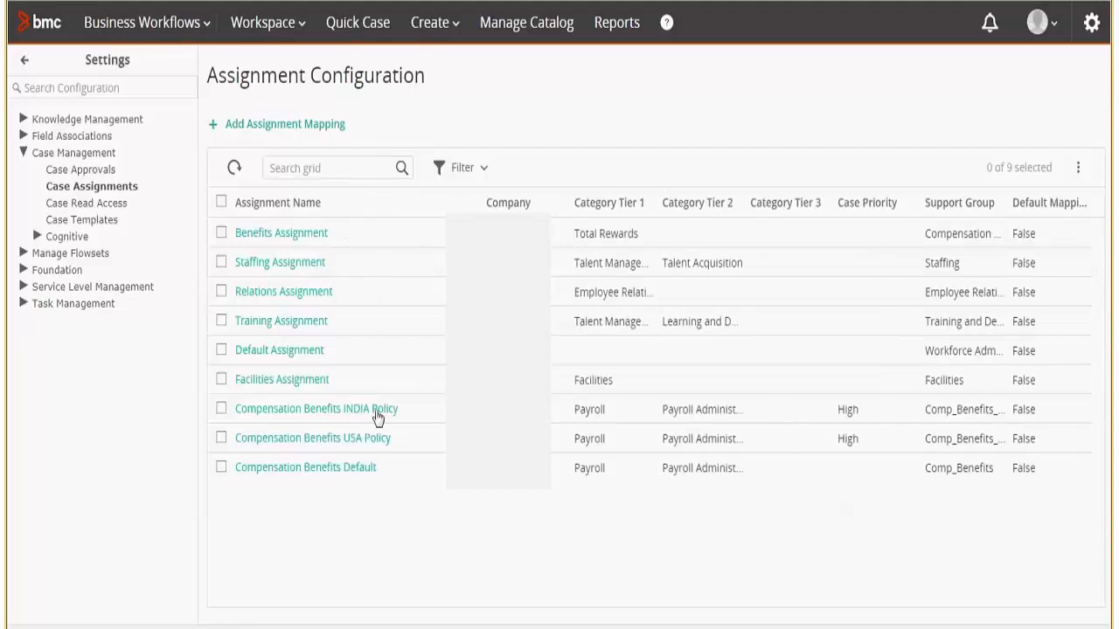
pyautogui.click(378, 411)
pyautogui.click(339, 443)
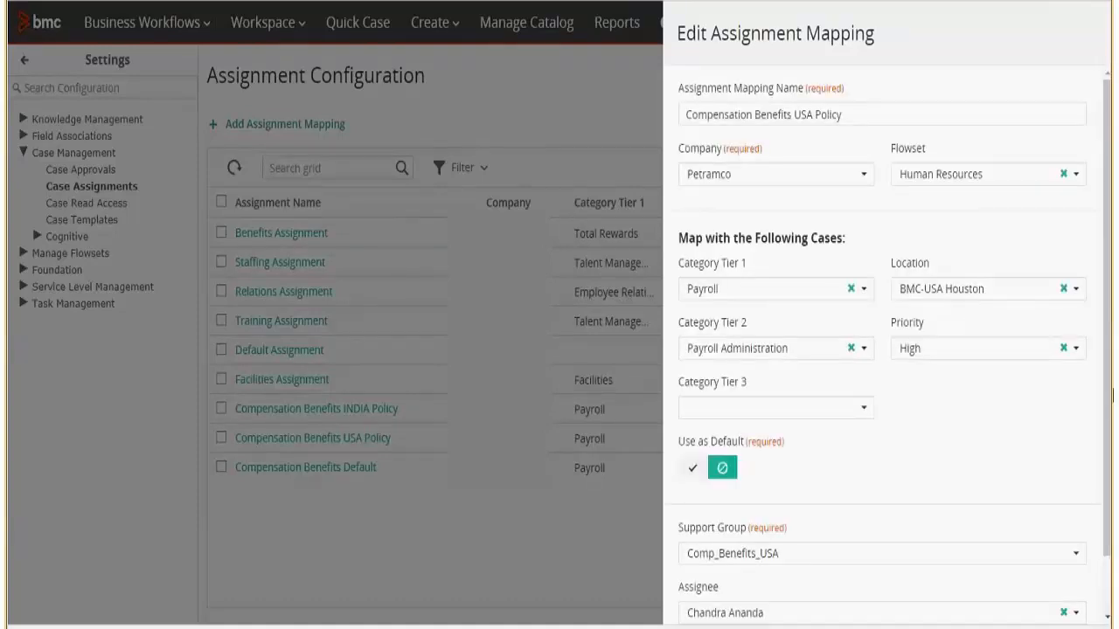
pyautogui.scroll(-2, 1112, 395)
pyautogui.click(1069, 607)
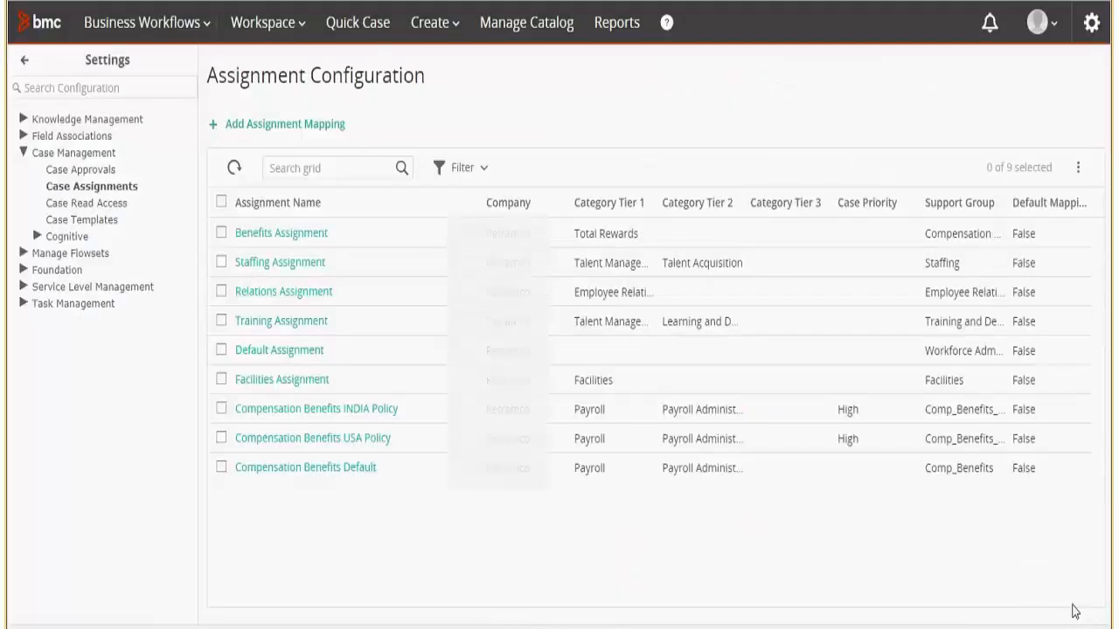
pyautogui.click(330, 469)
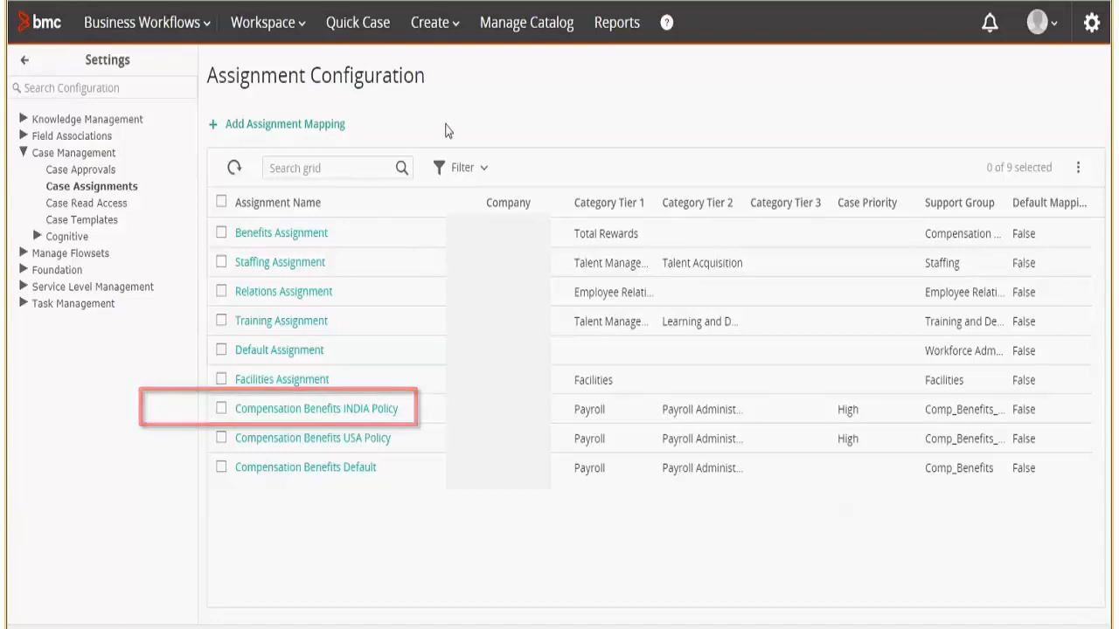
# Start a new case, choosing the requester and setting the location to BMC-India Pune.
pyautogui.click(439, 22)
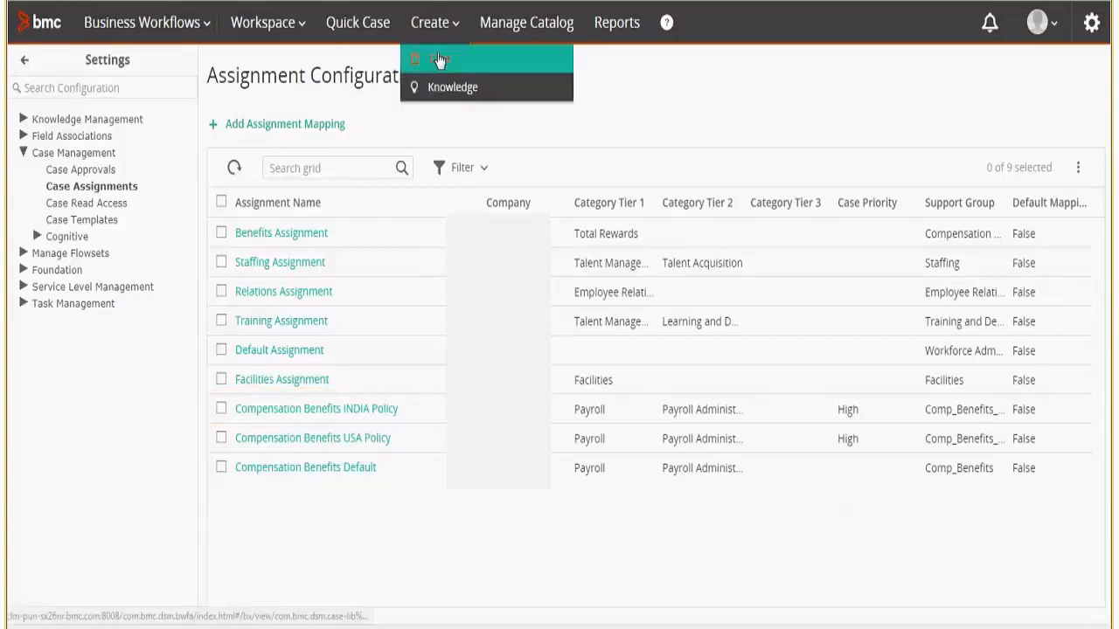
pyautogui.click(439, 59)
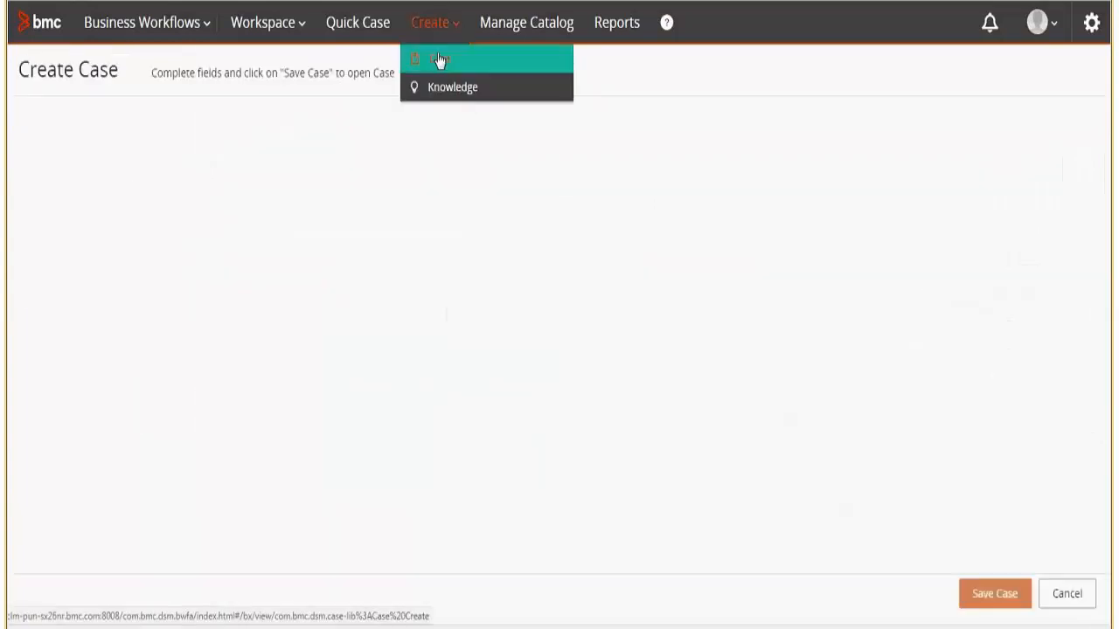
pyautogui.click(154, 146)
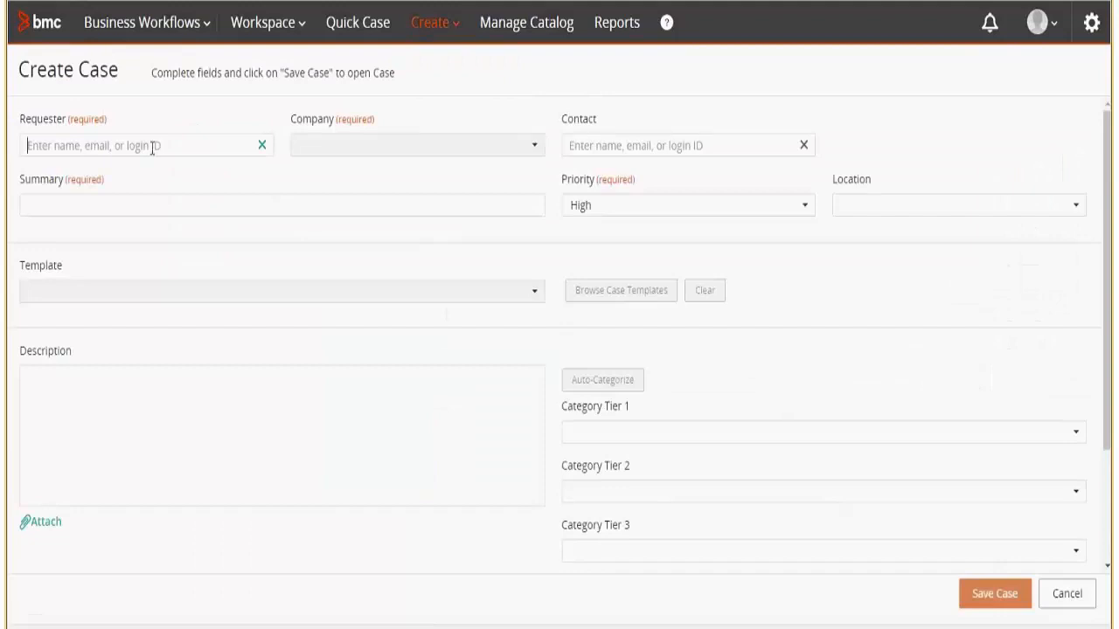
pyautogui.write('Allen')
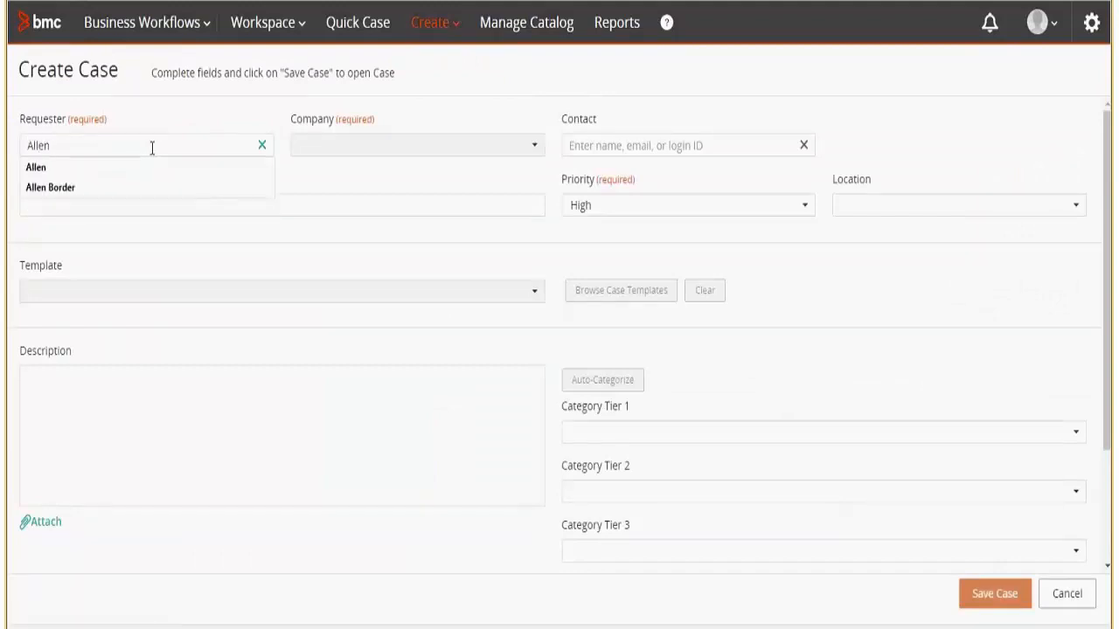
pyautogui.click(117, 255)
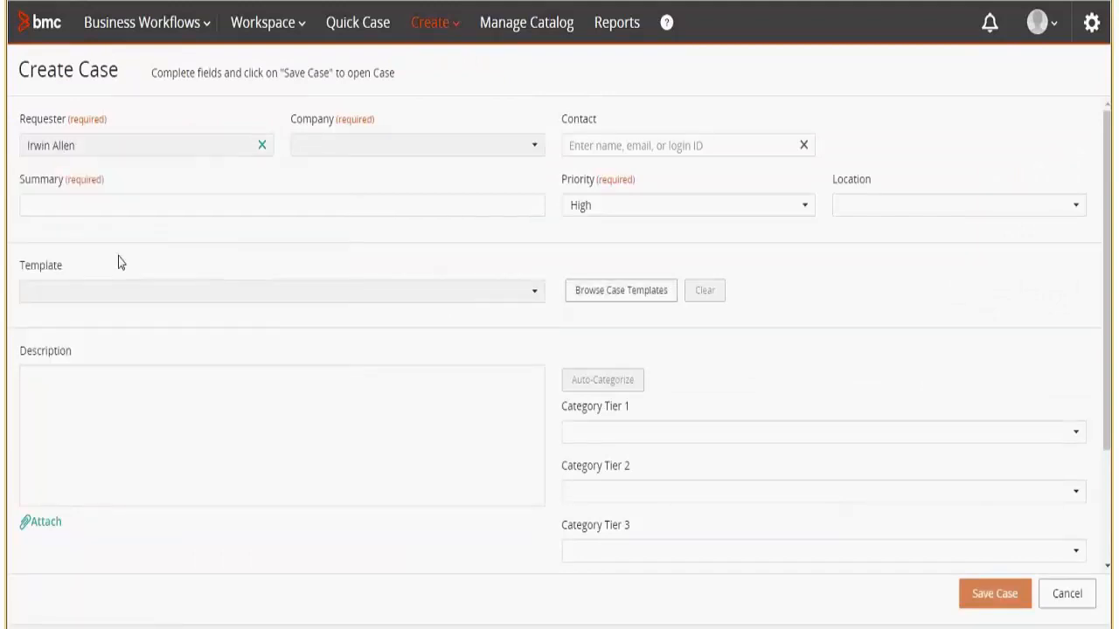
pyautogui.click(911, 206)
pyautogui.write('BMC')
pyautogui.click(910, 236)
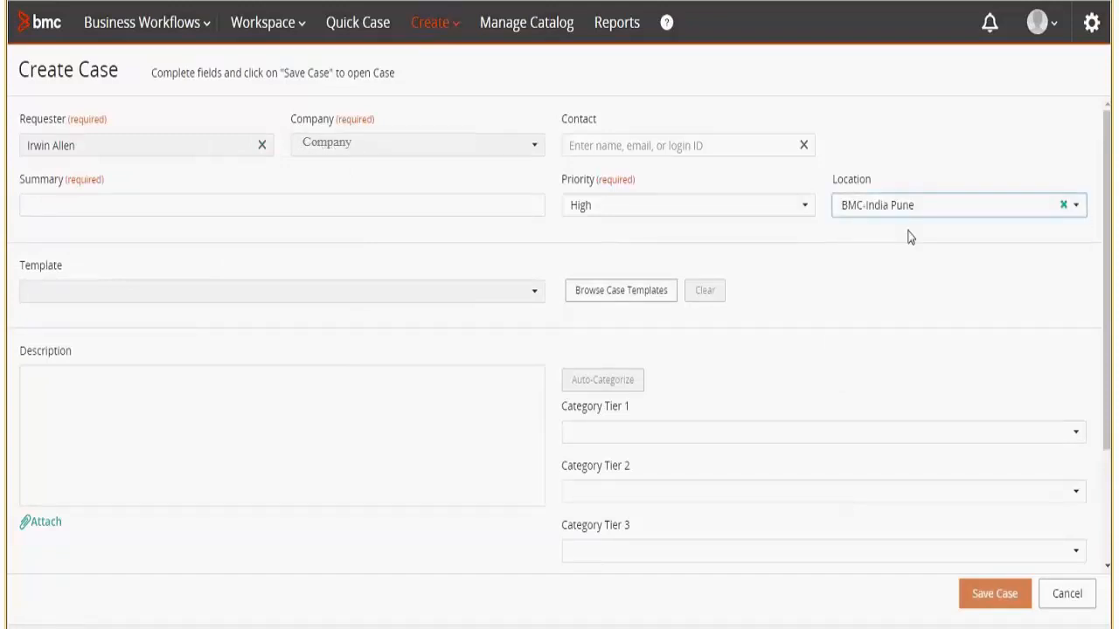
# Apply the Human Resource Payroll Template and save the case.
pyautogui.click(637, 292)
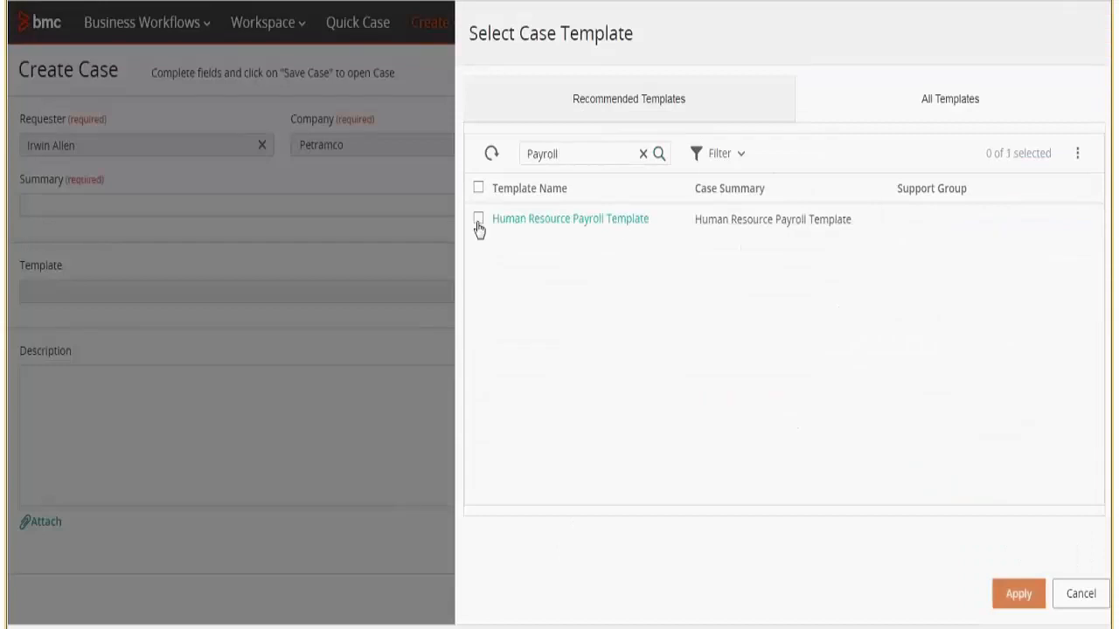
pyautogui.click(478, 221)
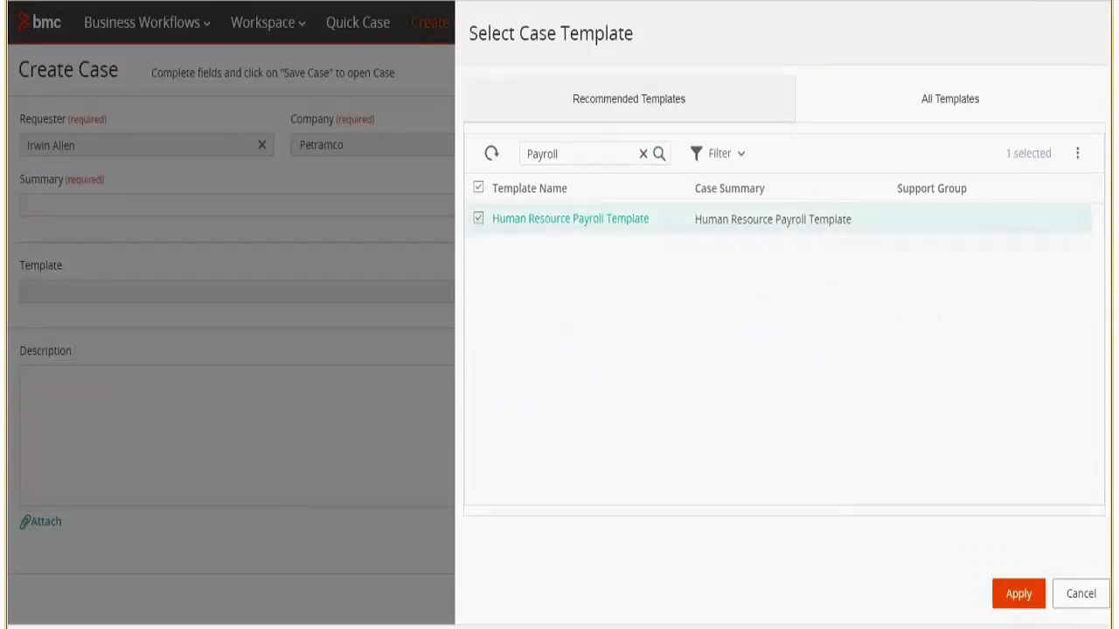
pyautogui.click(1019, 594)
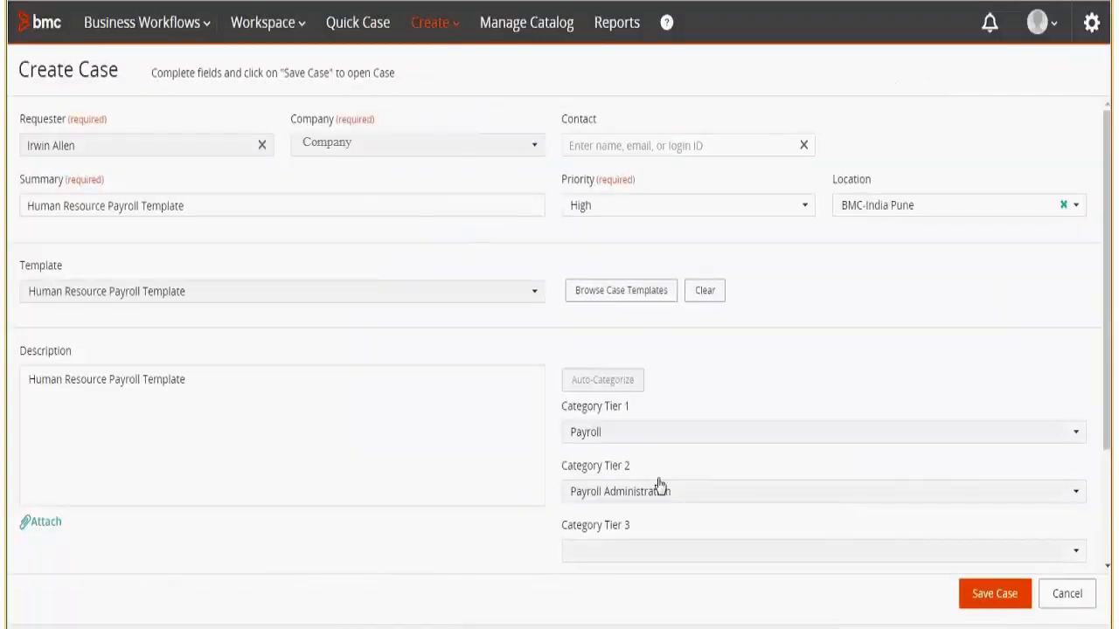
pyautogui.moveTo(1110, 385); pyautogui.dragTo(1110, 500)
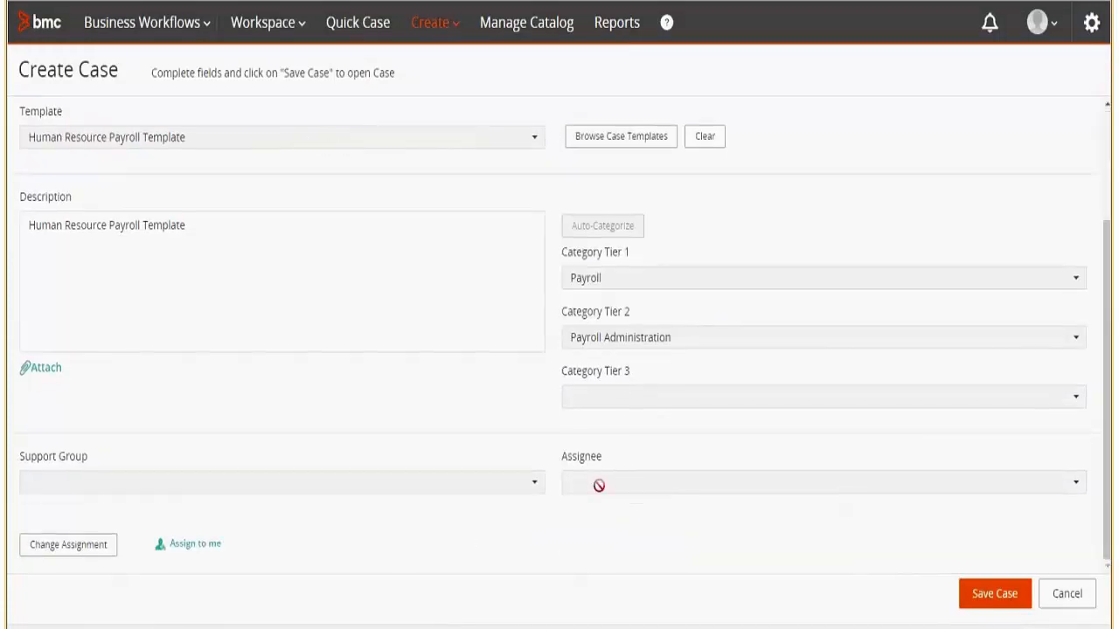
pyautogui.click(996, 594)
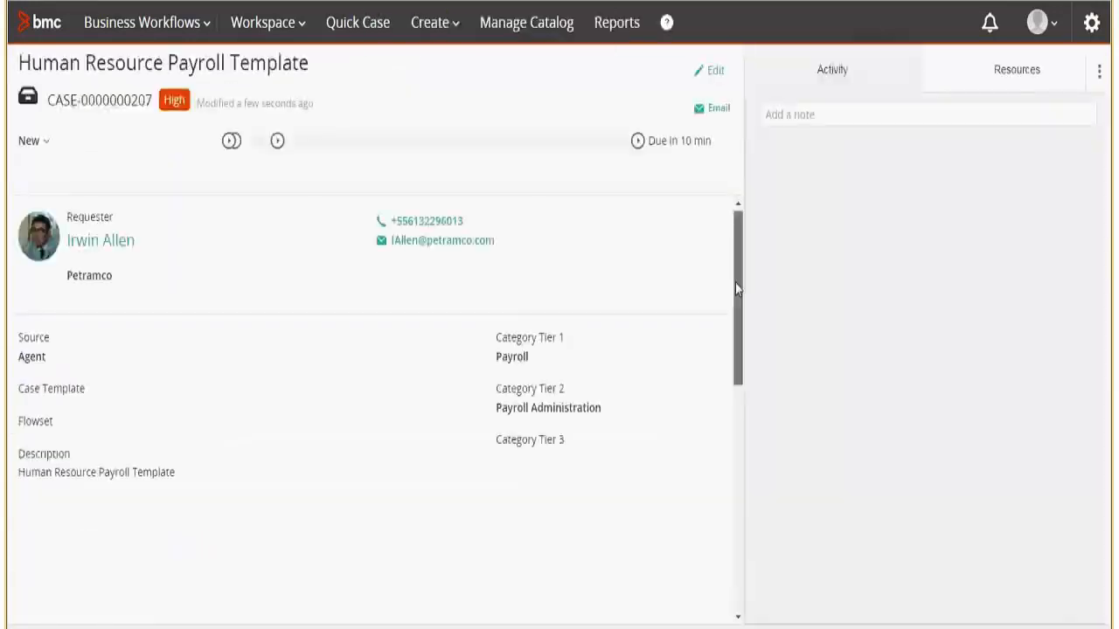
pyautogui.moveTo(736, 283); pyautogui.dragTo(738, 443)
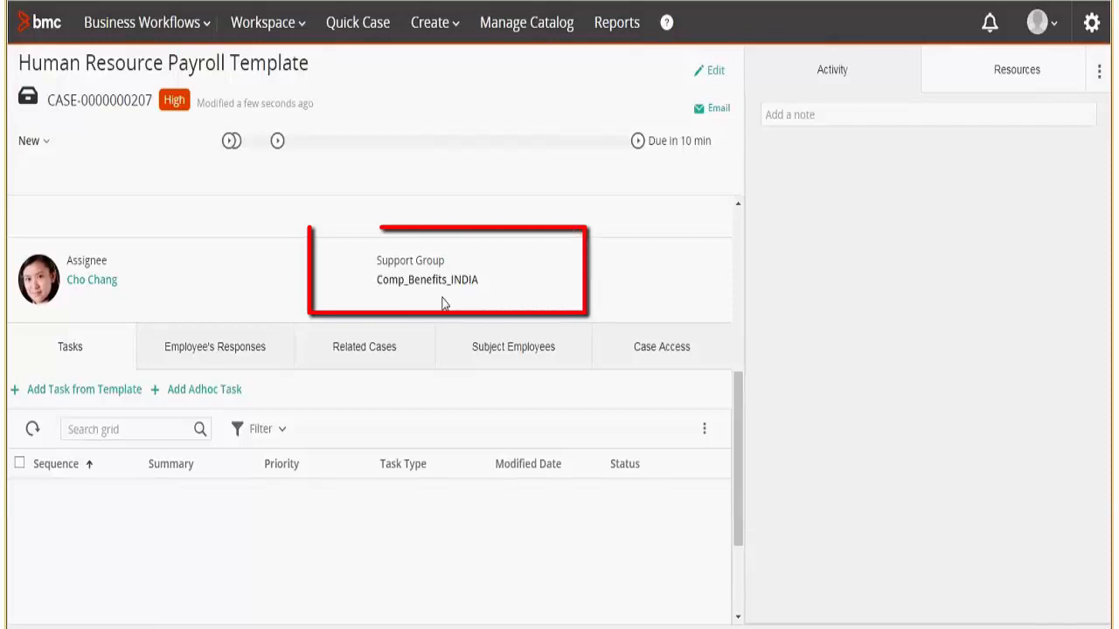